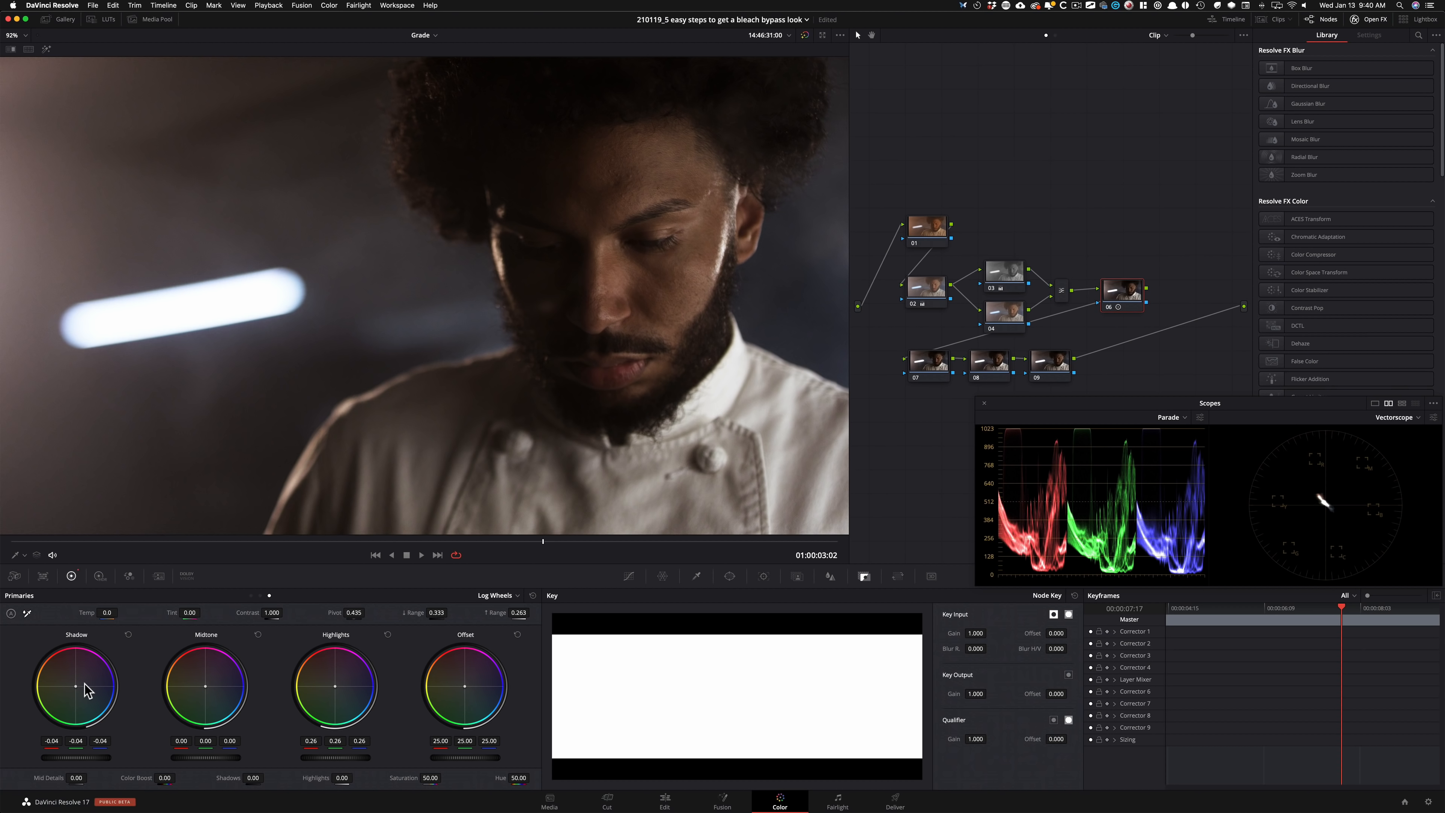
# Cool node 02 with Temp -718.4 and Tint -12.18, raise its Saturation to 59.78, and compare the node off and on.
pyautogui.hotkey('alt', 'shift', ';')
pyautogui.click(251, 595)
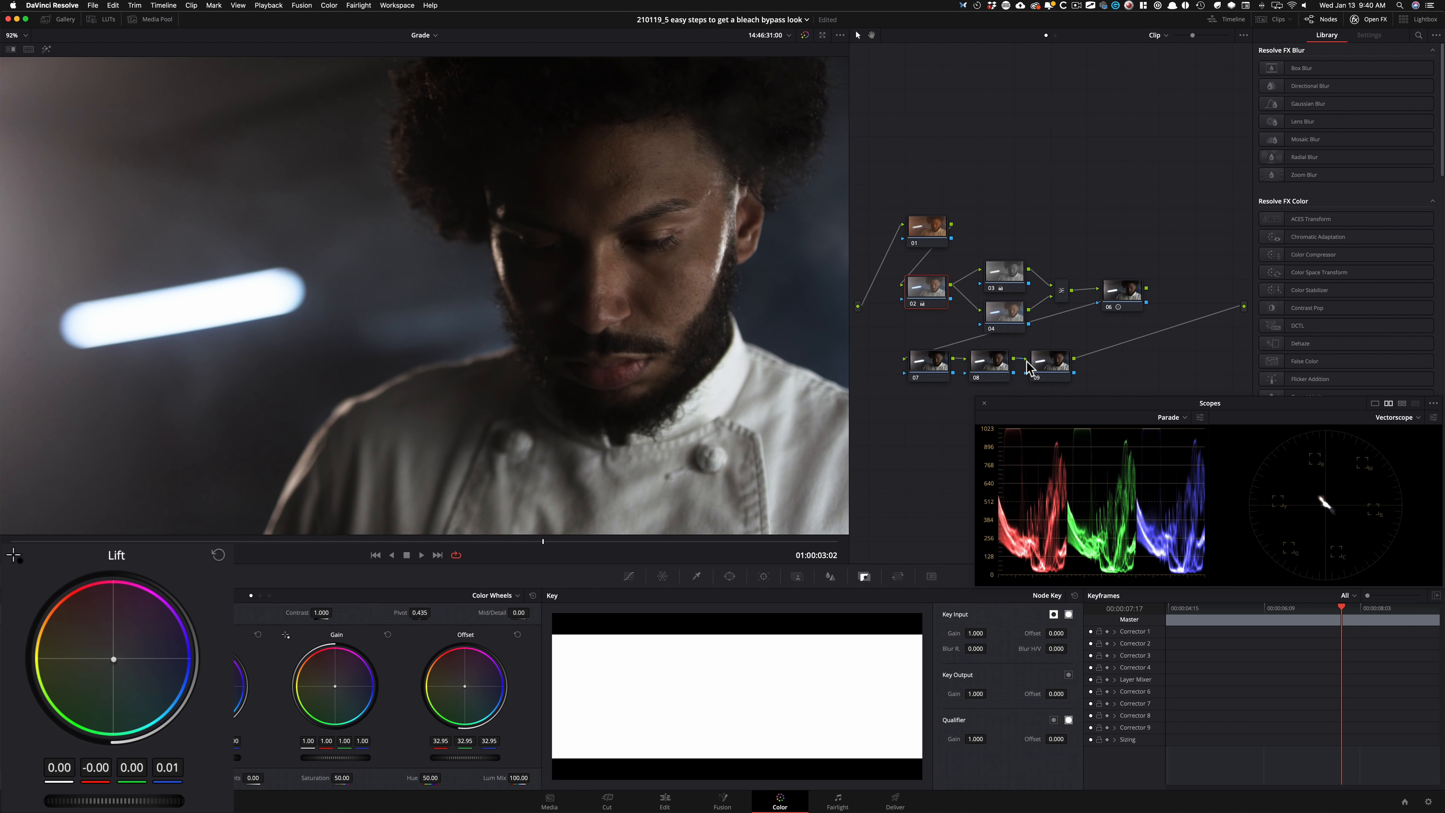
pyautogui.press('super+d')
pyautogui.press('super+d')
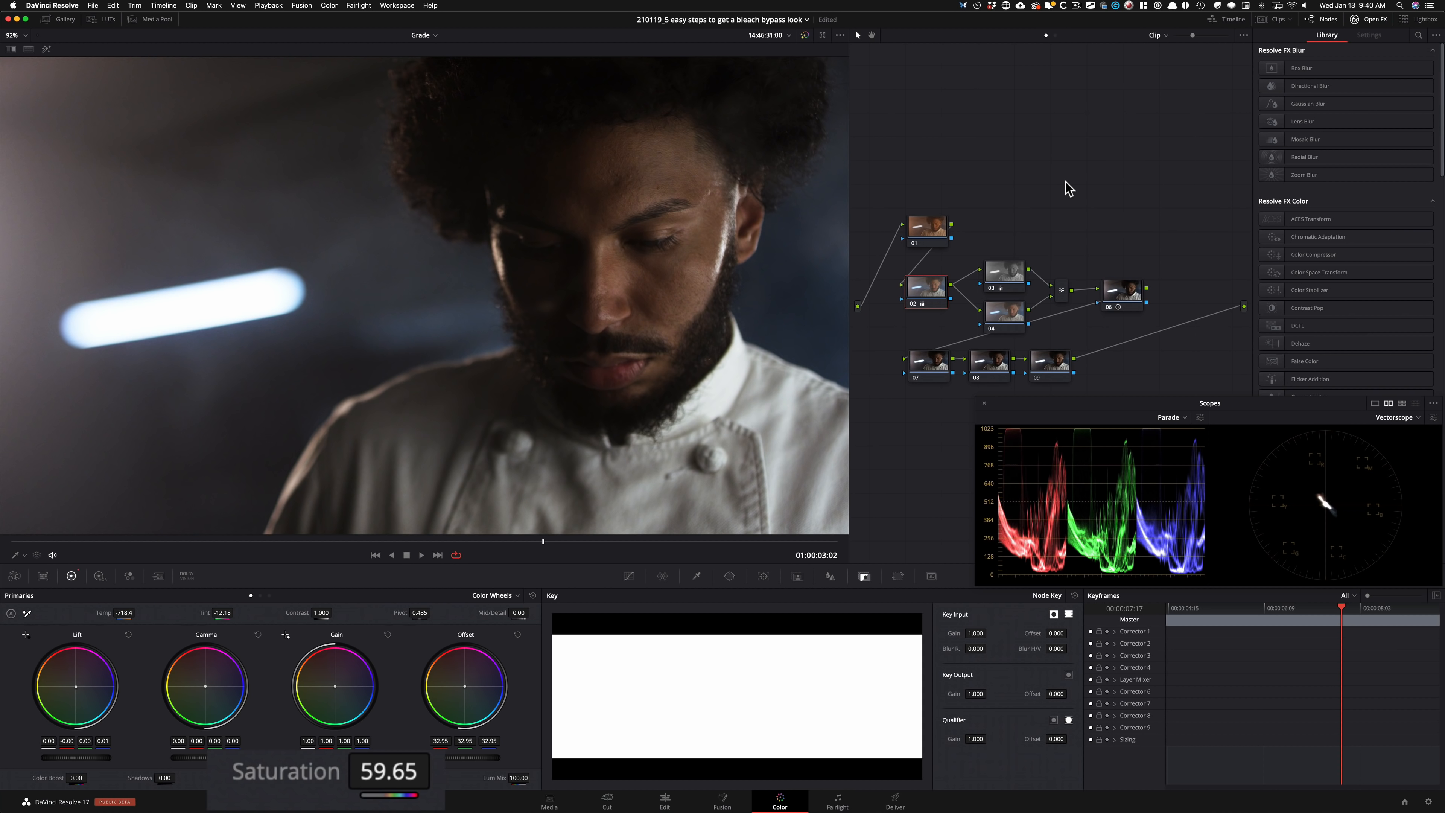
pyautogui.press('super+d')
pyautogui.press('super+d')
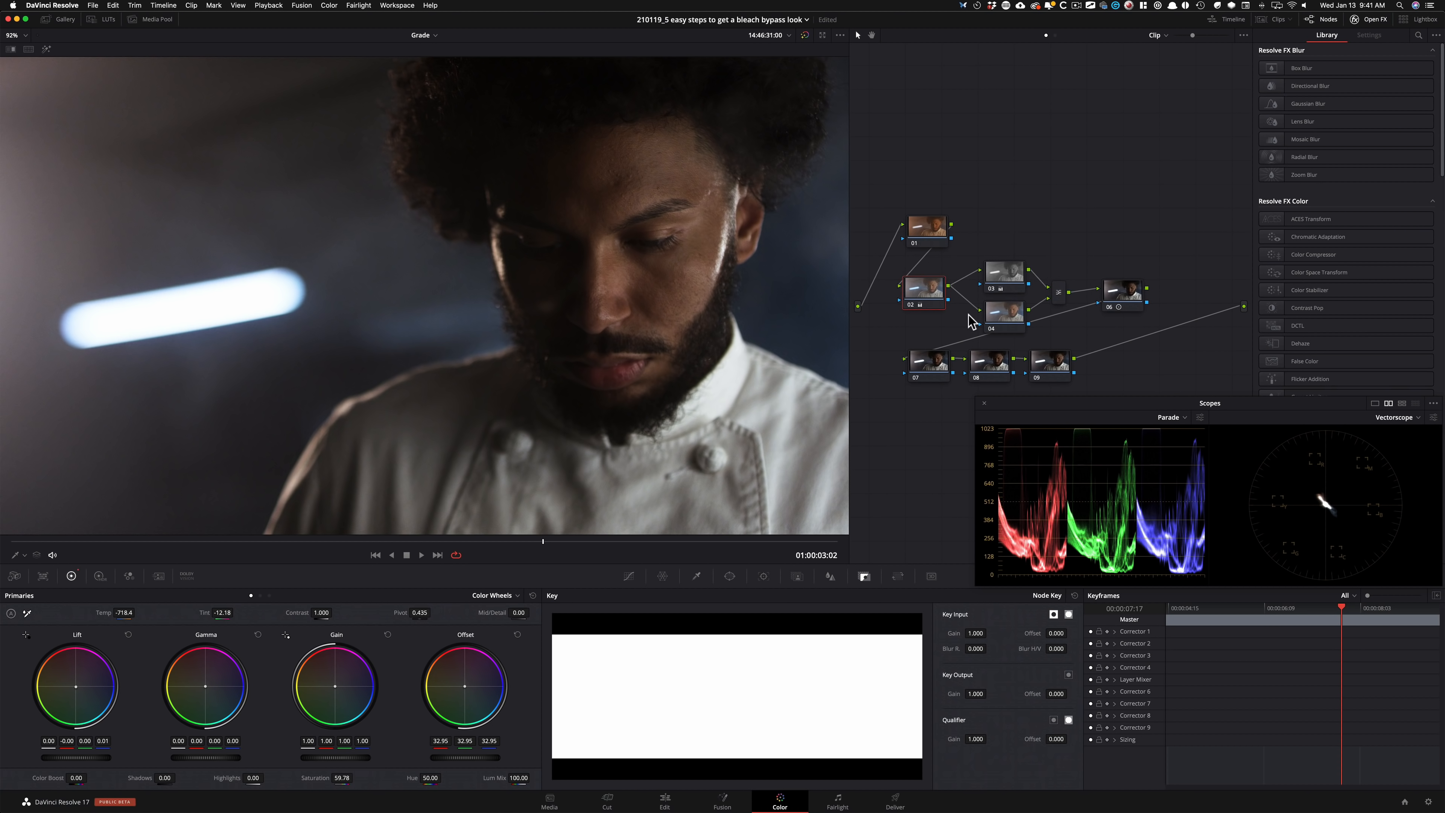
# Label node 02 "pri", node 03 "desat" and node 06 "log".
pyautogui.press('Tab')
pyautogui.write('pri')
pyautogui.press('Return')
pyautogui.press('Tab')
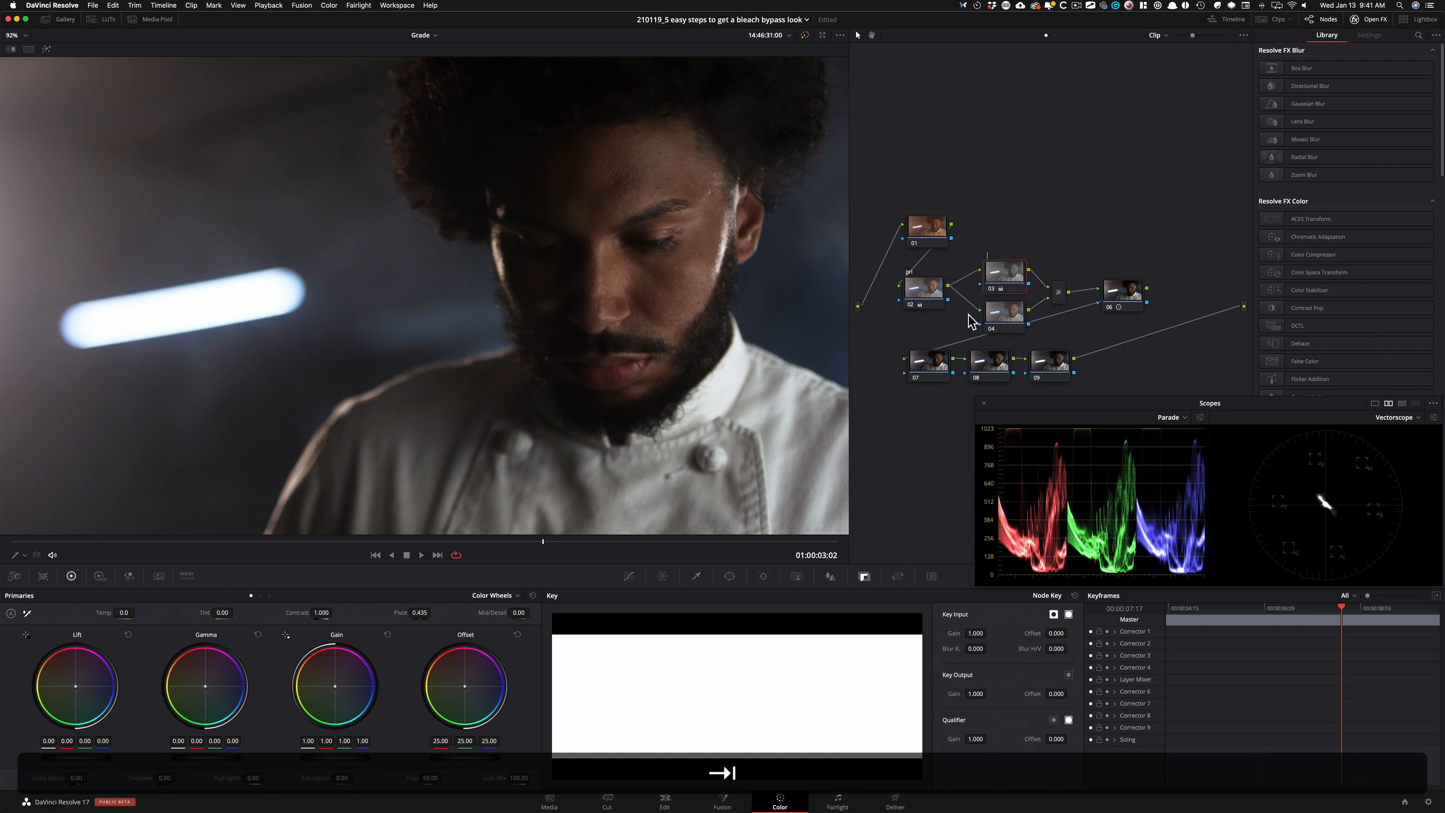
pyautogui.write('desat')
pyautogui.press('Return')
pyautogui.press('Tab')
pyautogui.write('log')
pyautogui.press('Return')
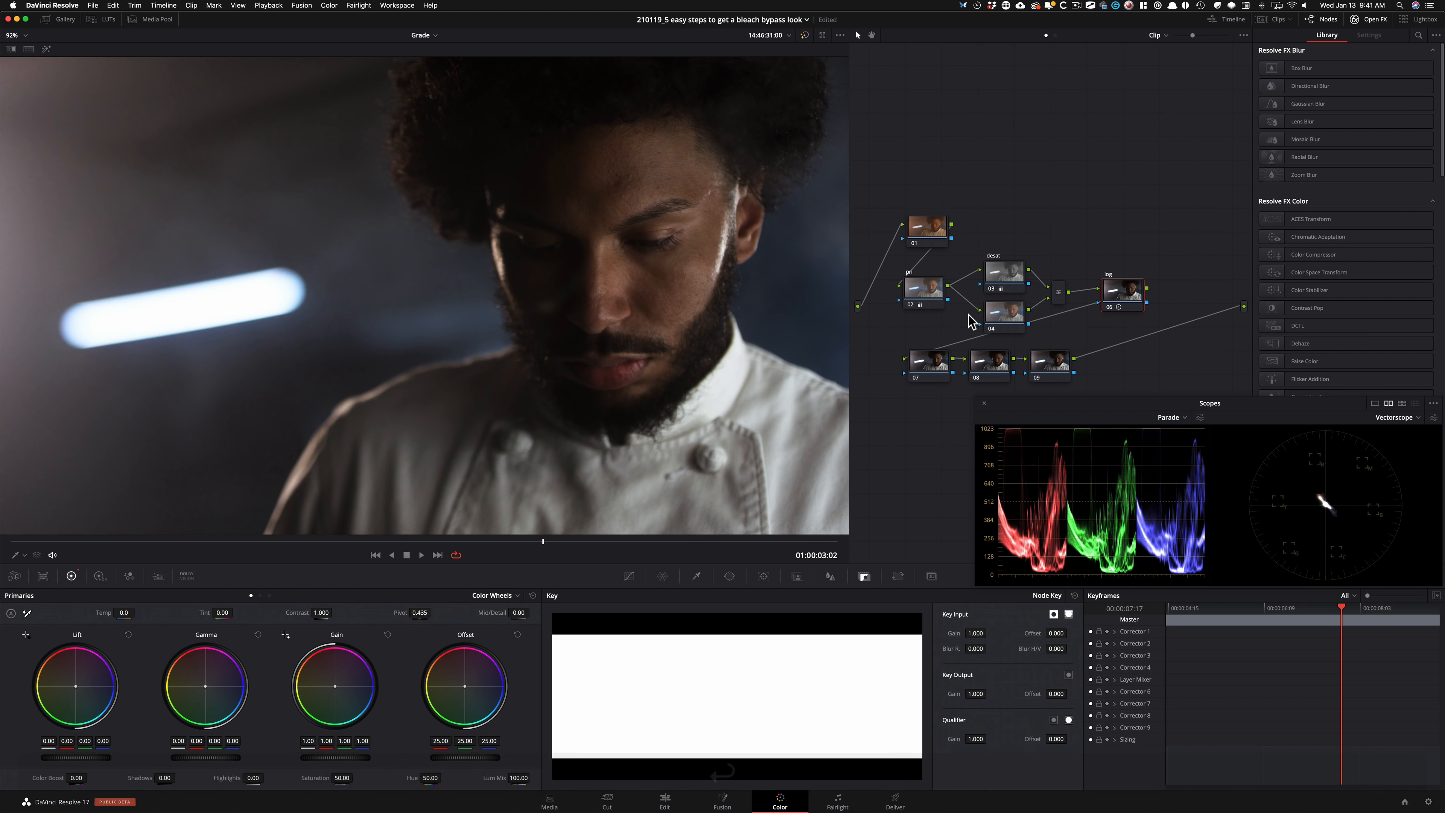
# Sharpen node 08 with a linked radius of 0.47 and label the node "sharpen".
pyautogui.press('Tab')
pyautogui.press('Tab')
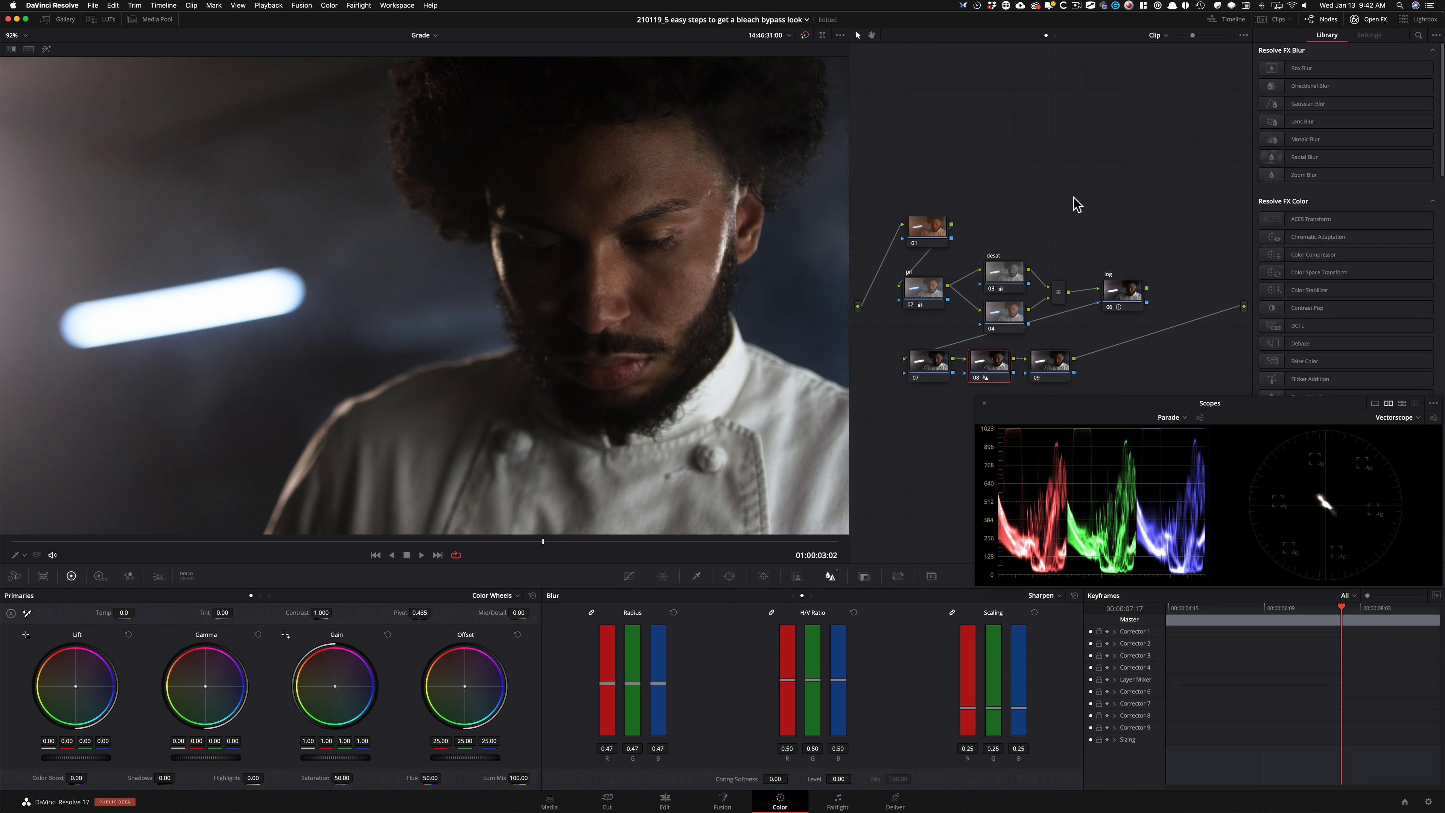
pyautogui.press('super+shift+apostrophe')
pyautogui.press('super+shift+semicolon')
pyautogui.write('msharpen')
pyautogui.press('Return')
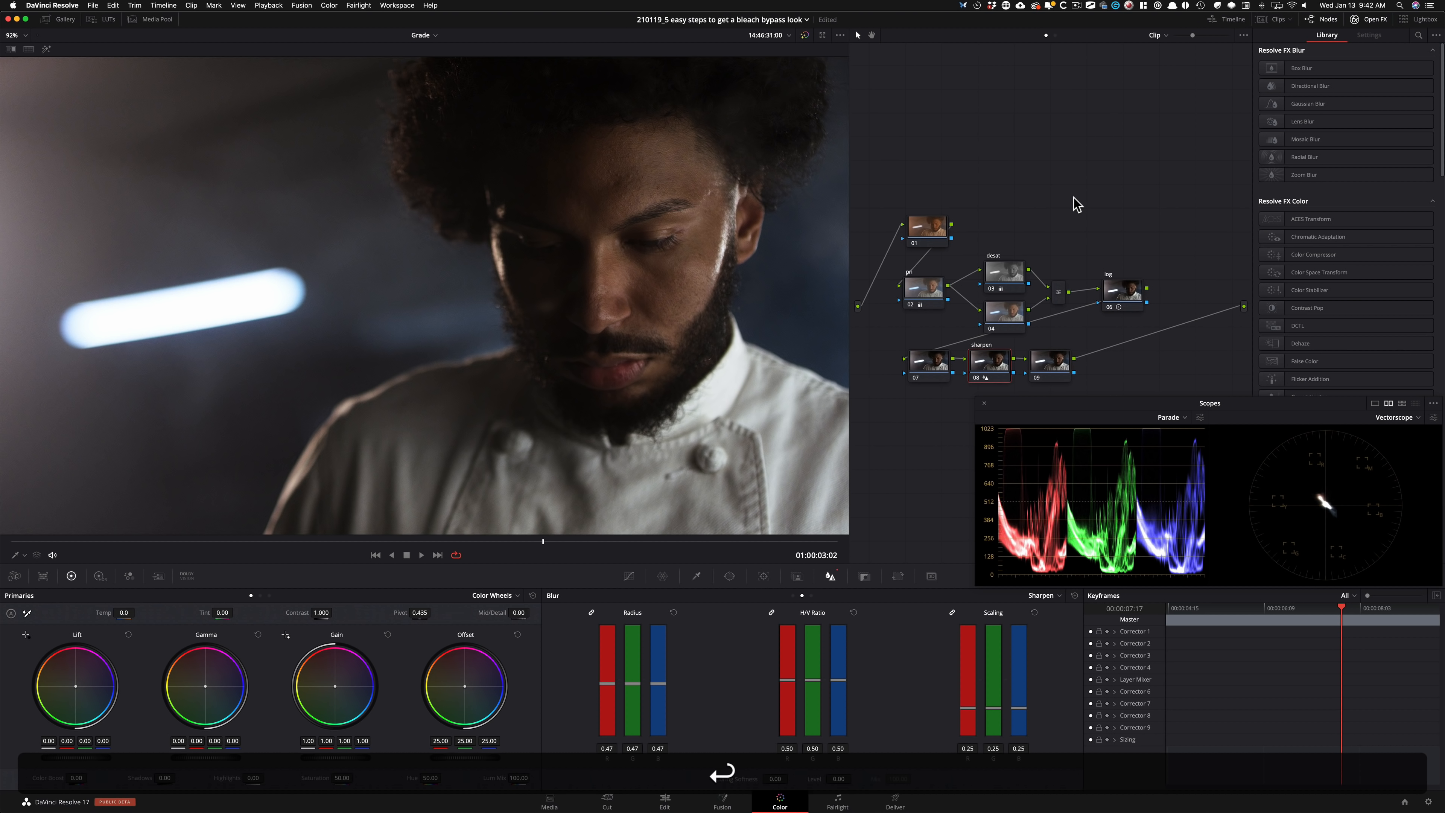
# Label node 09 "film grain".
pyautogui.press('super+shift+apostrophe')
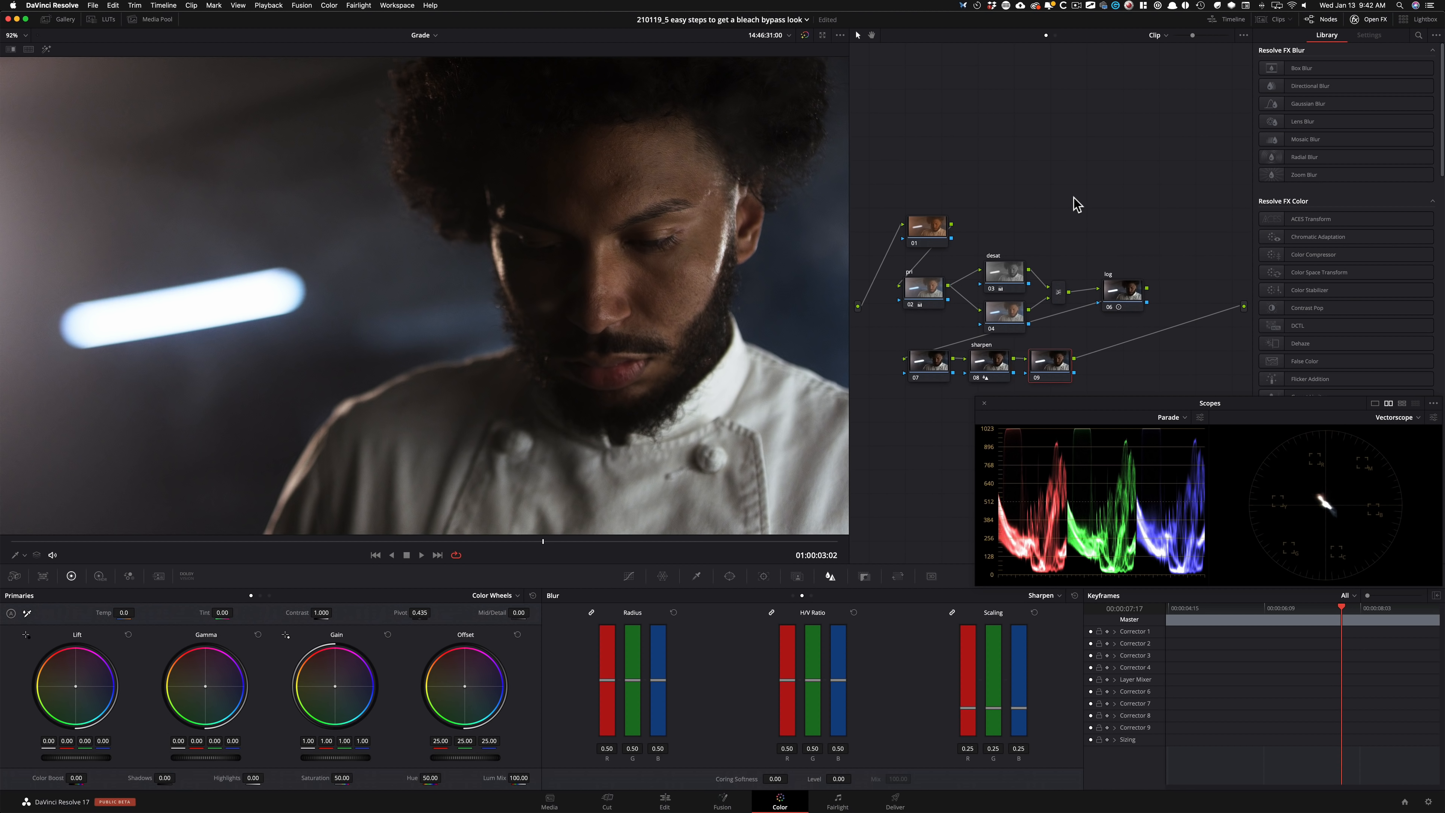
pyautogui.press('Tab')
pyautogui.write('film grain')
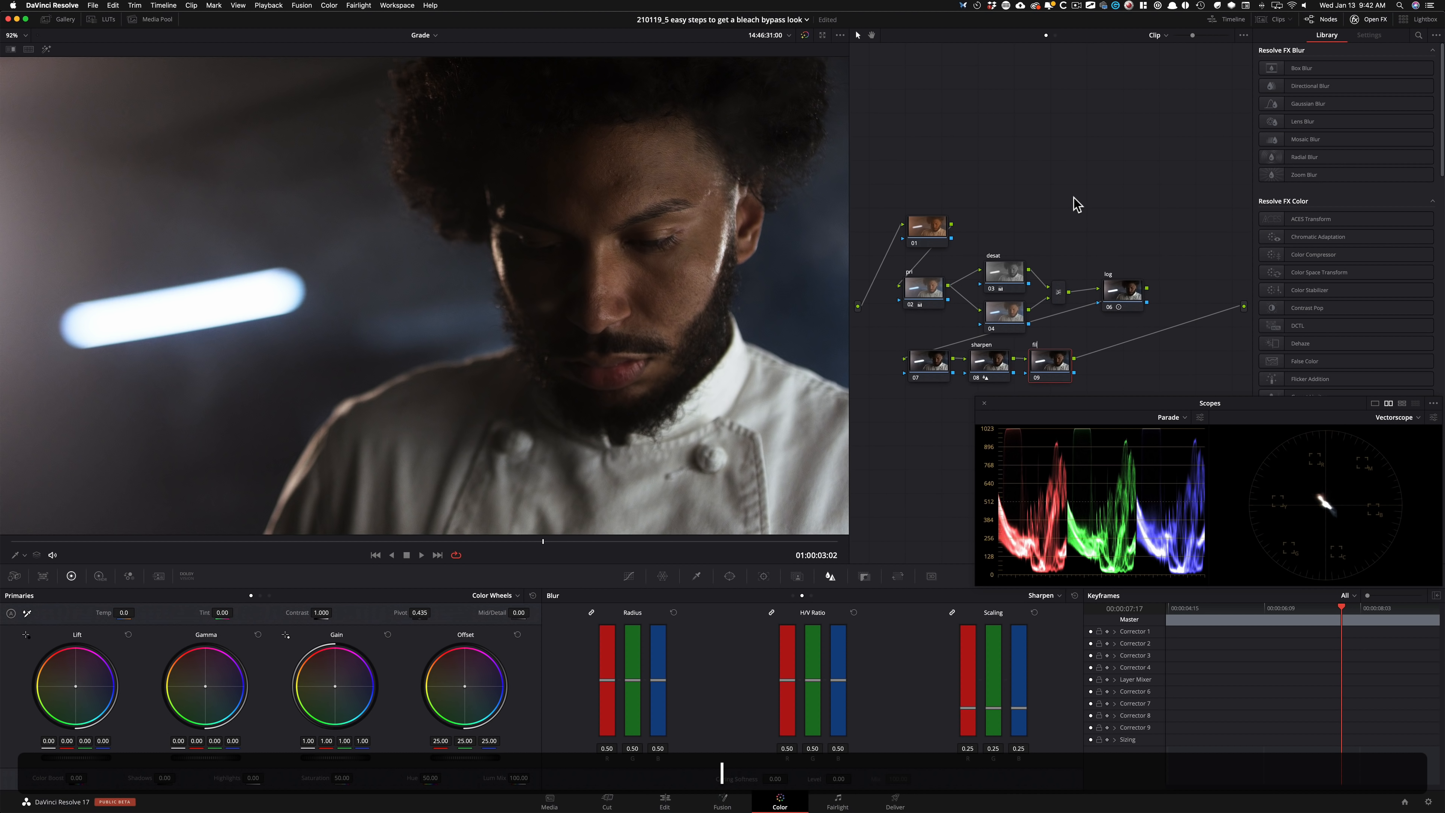
pyautogui.press('Return')
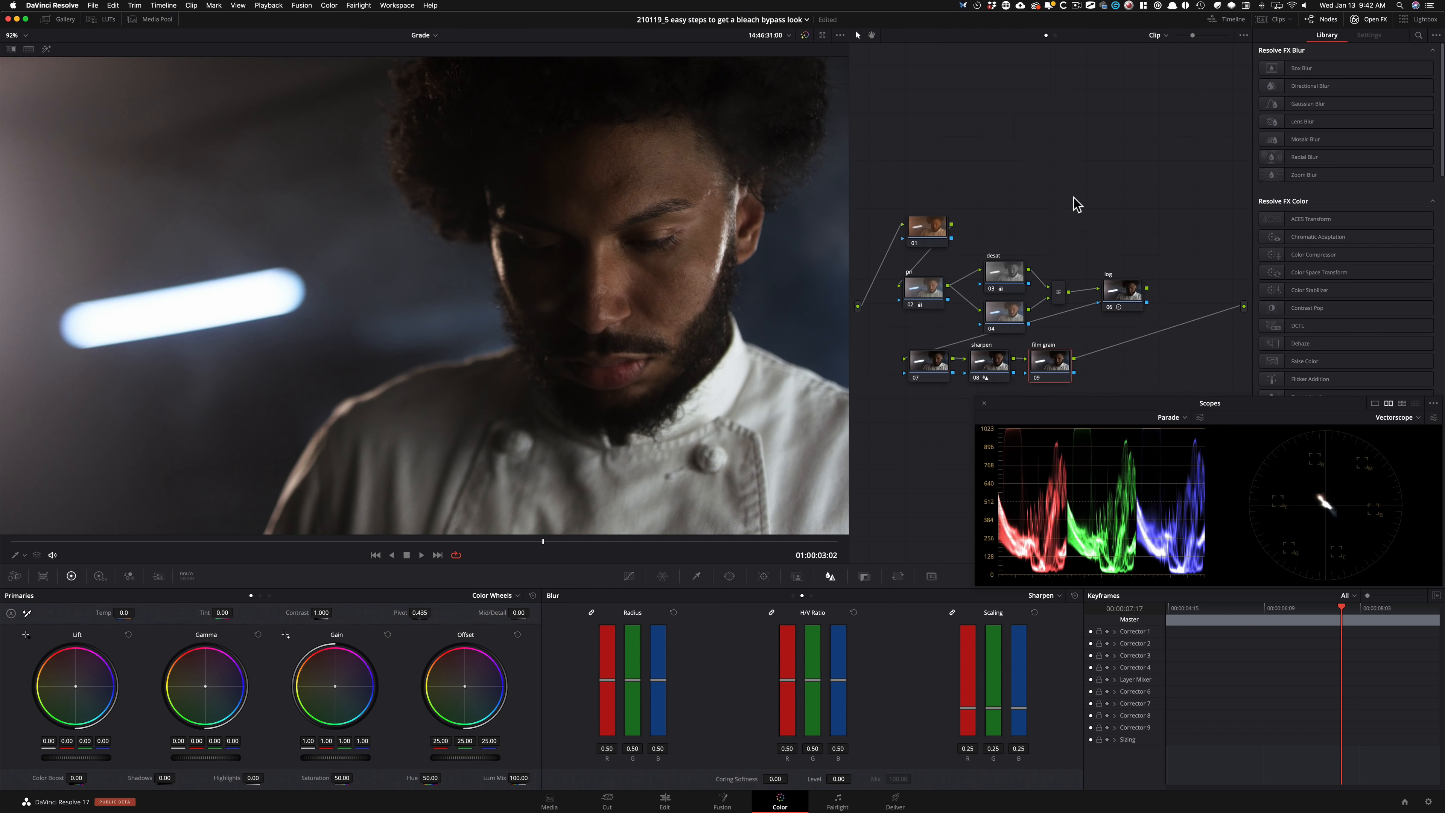
# Add Film Grain to node 09 with Texture 0.750, Grain Size 0.437, Grain Strength 0.987 and Softness 0.234, and compare it off and on.
pyautogui.click(1372, 20)
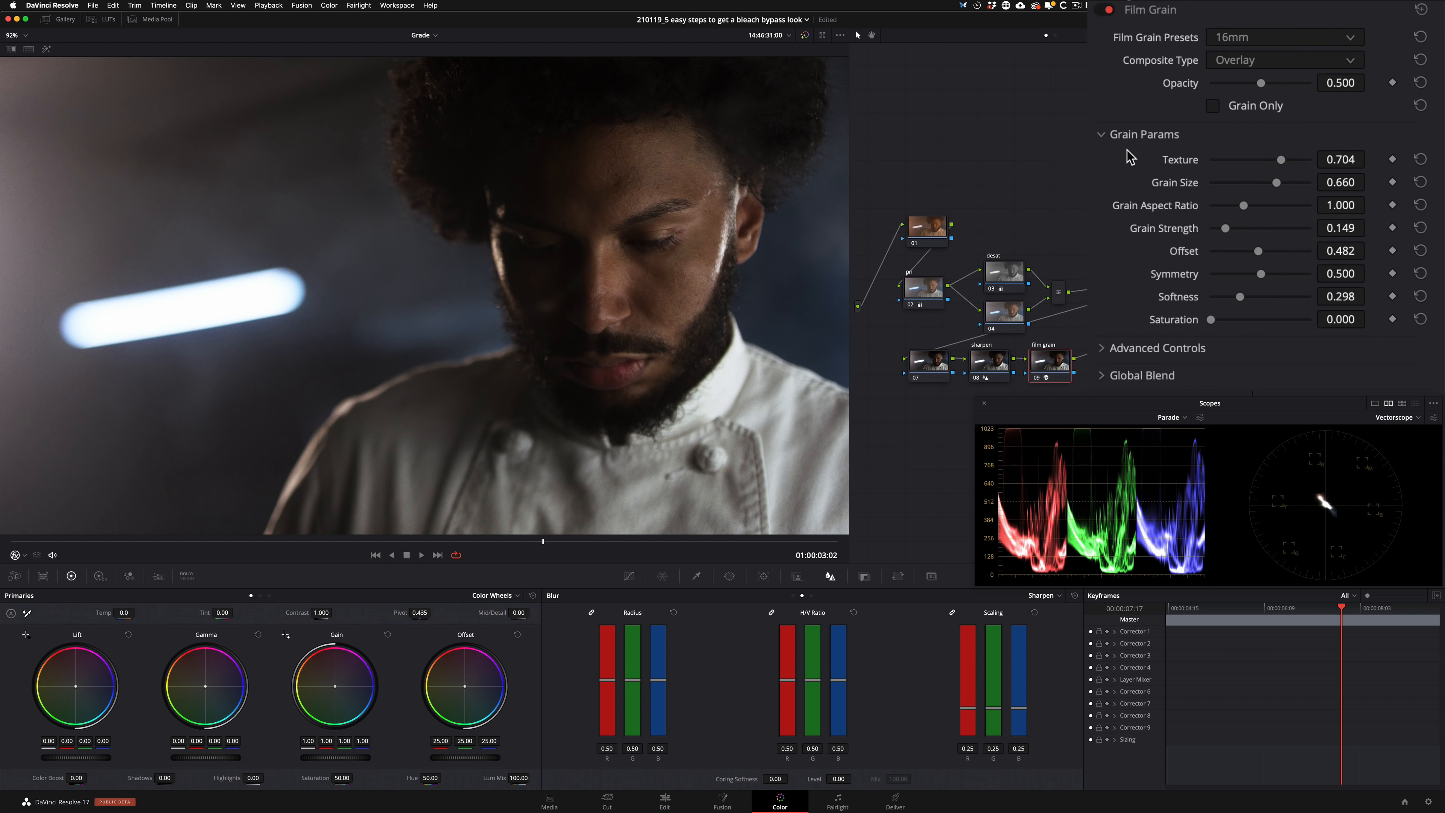
pyautogui.press('Down')
pyautogui.press('Down')
pyautogui.press('Down')
pyautogui.press('Down')
pyautogui.press('Down')
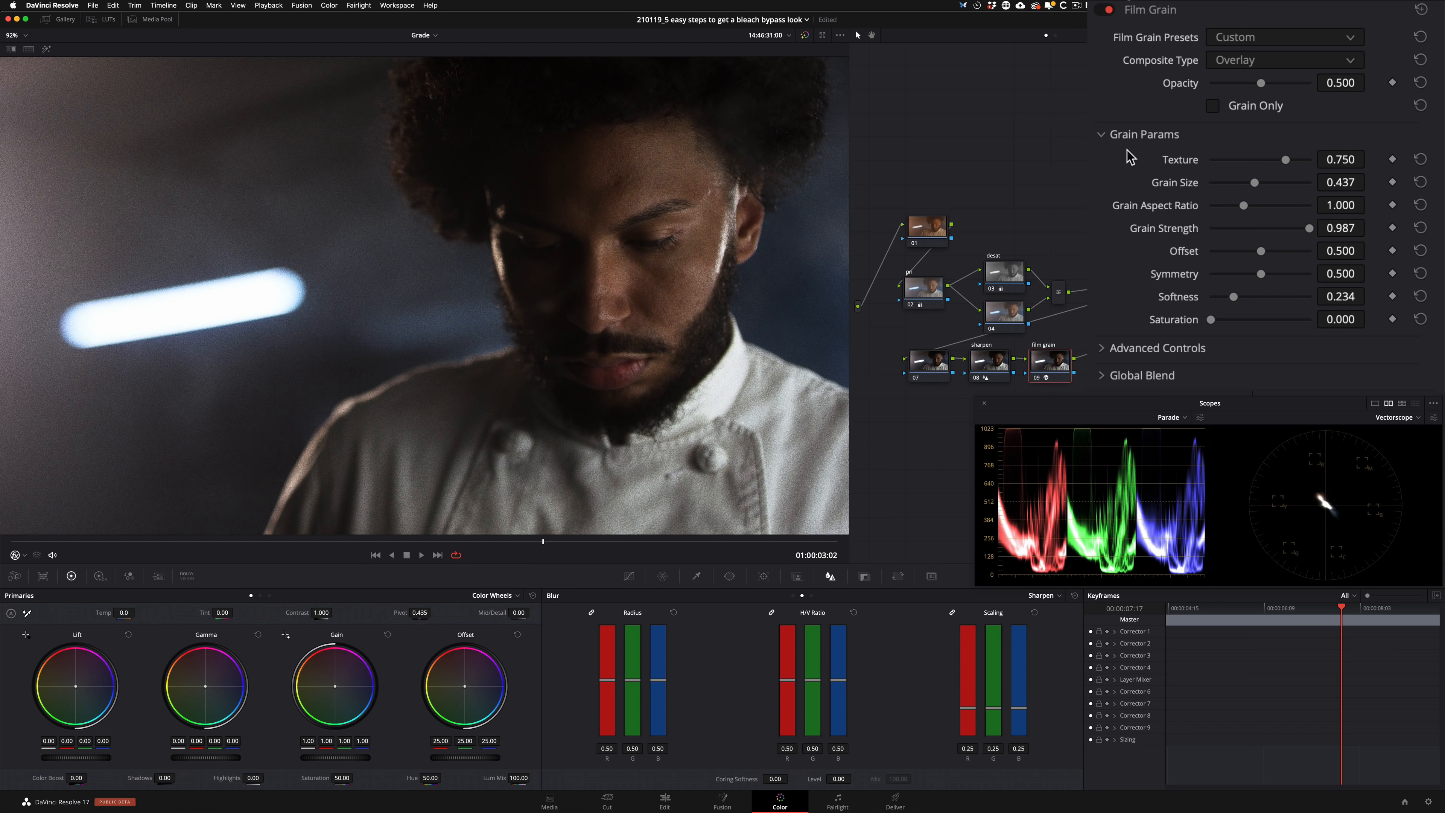
pyautogui.press('super+d')
pyautogui.press('super+d')
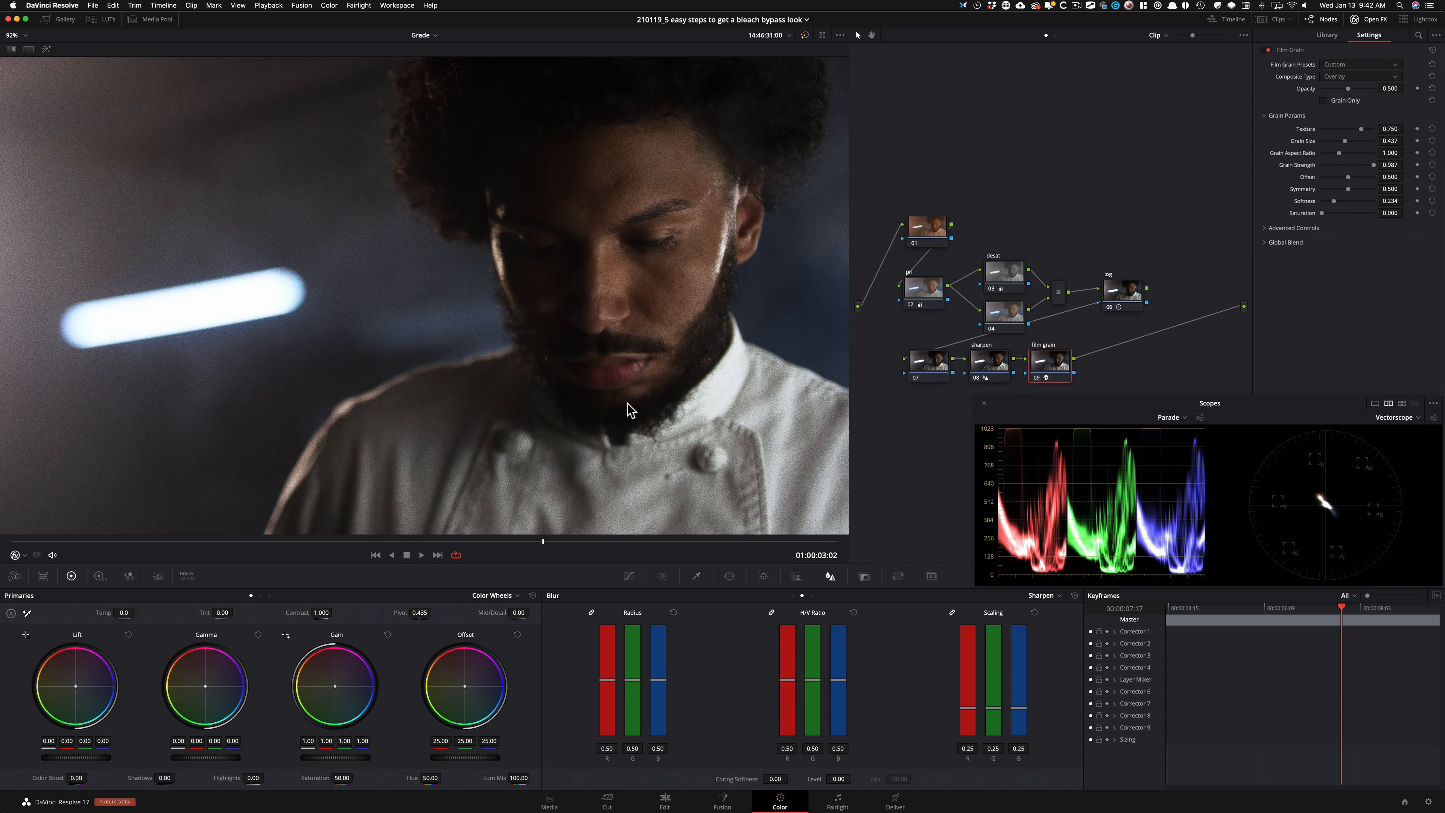
pyautogui.press('super+d')
pyautogui.press('super+d')
# Lower the HDR Highlight exposure on node 01 to -1.09 and compare the node off and on.
pyautogui.press("alt+shift+'")
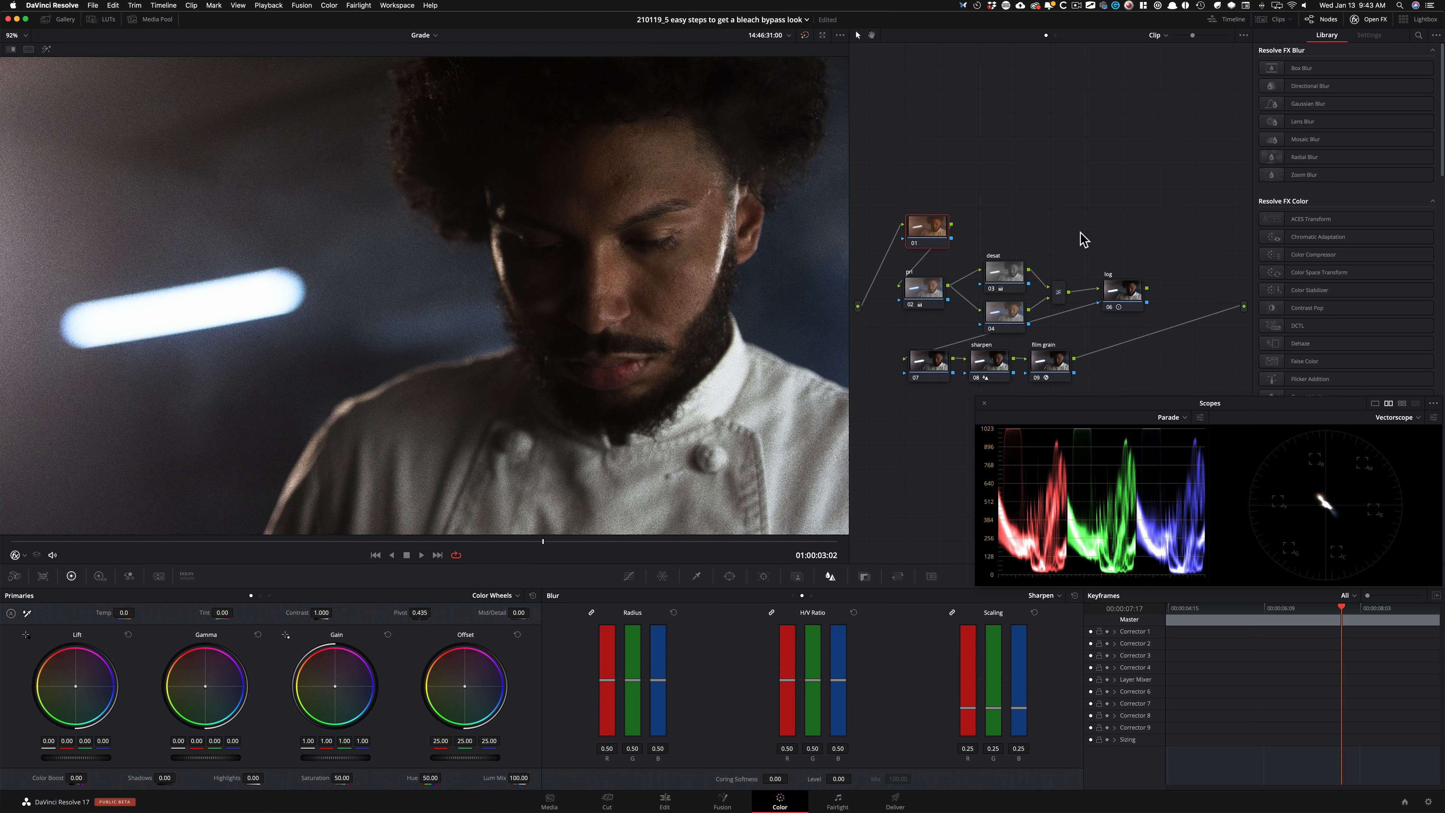
pyautogui.hotkey('alt', 'z')
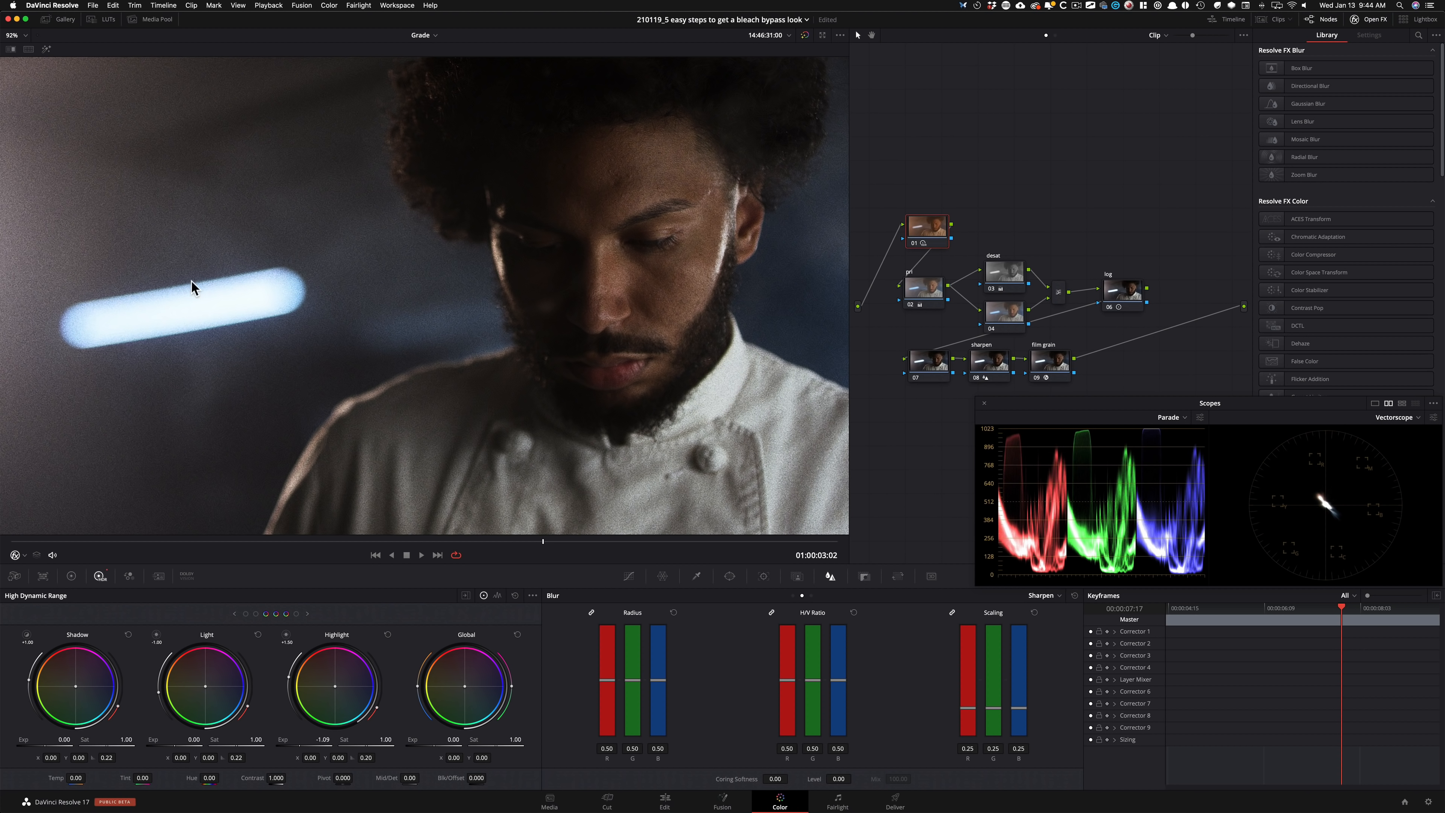
pyautogui.press('super+d')
pyautogui.press('super+d')
pyautogui.press('super+d')
pyautogui.press('super+d')
# Search the effects library for "glow" and apply the Glow effect to node 07.
pyautogui.click(945, 373)
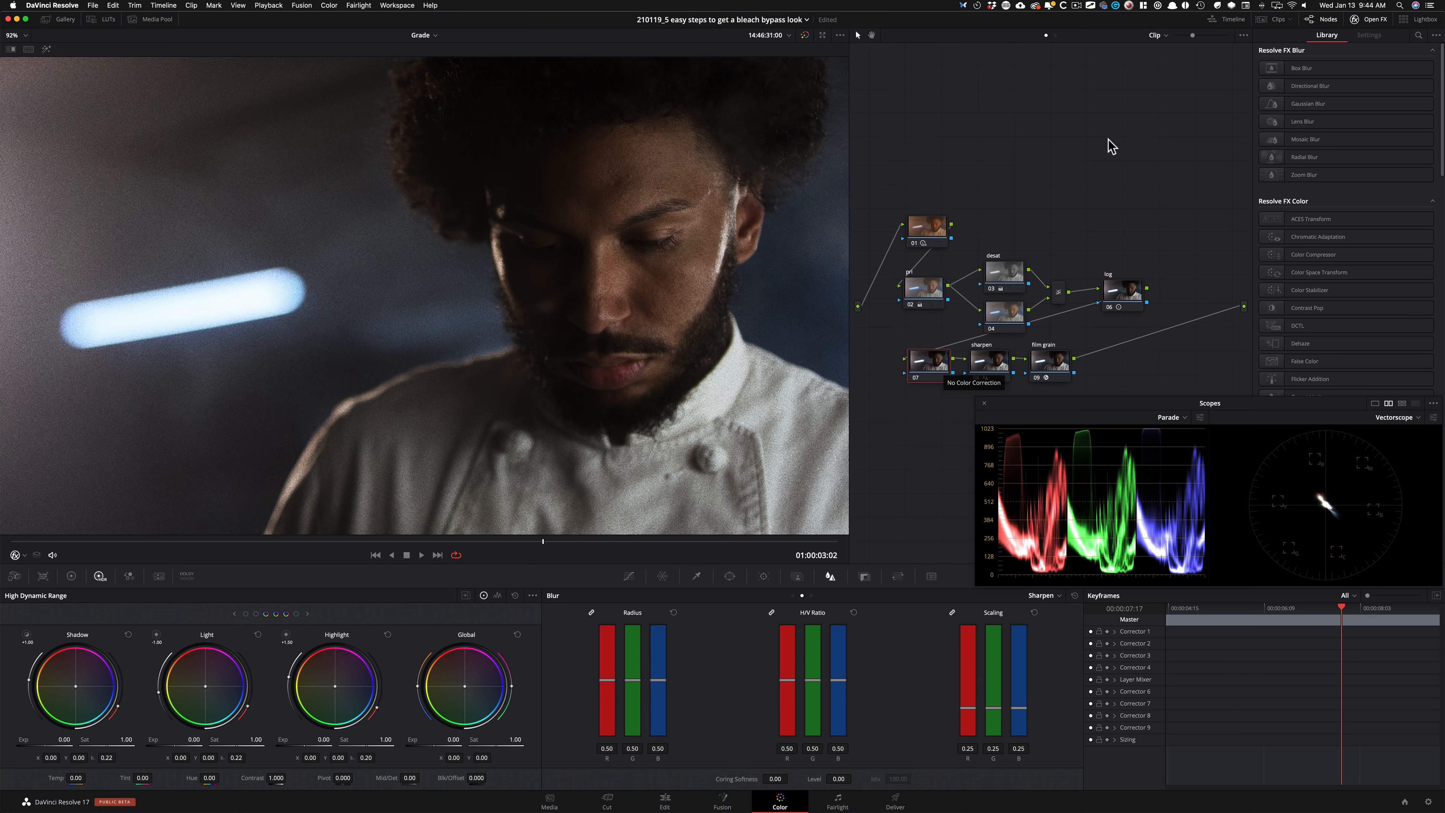
pyautogui.click(1418, 35)
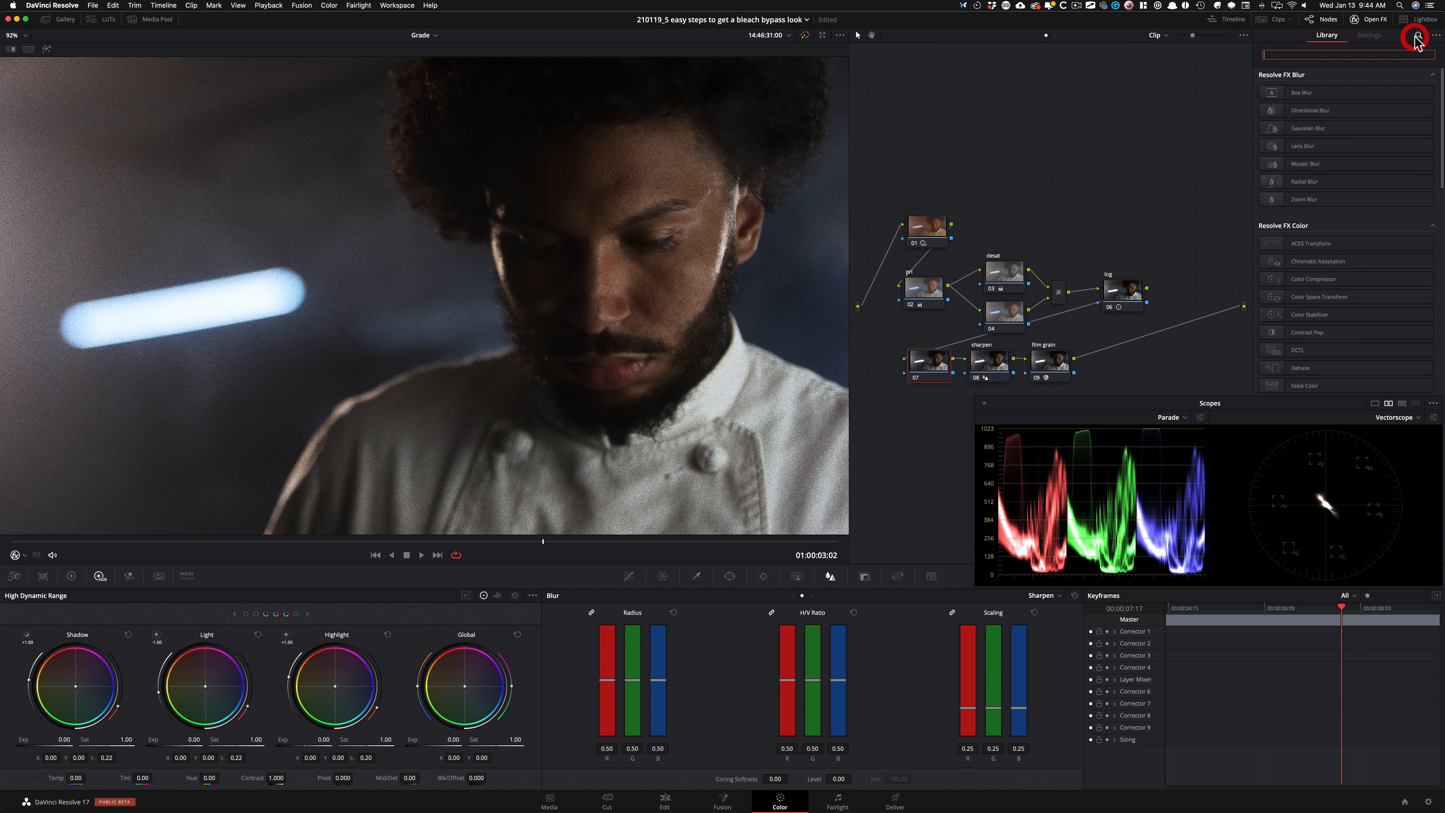
pyautogui.write('glow')
pyautogui.moveTo(1299, 93); pyautogui.dragTo(941, 375)
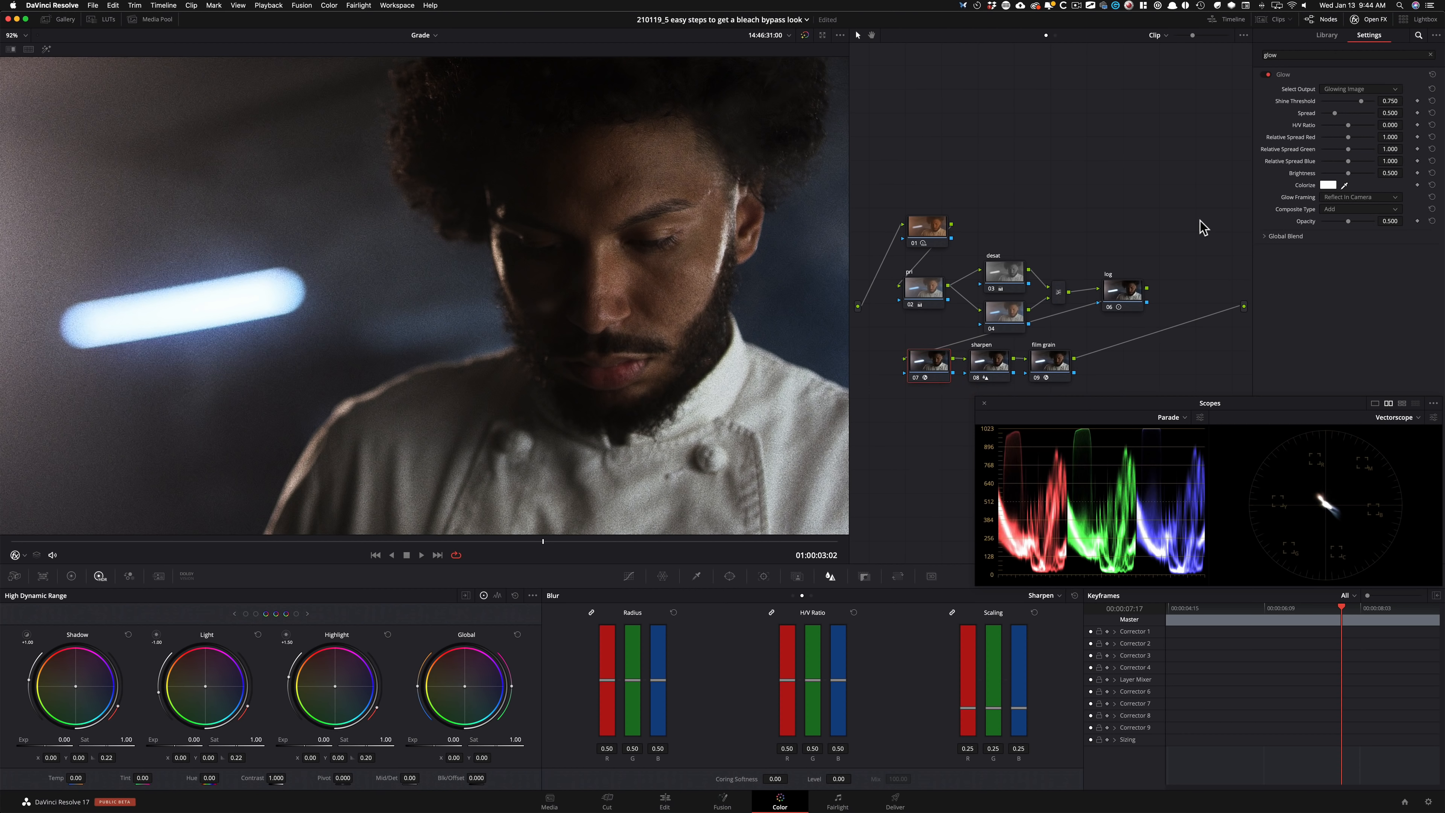
# Set Glow's Shine Threshold and Spread to 0.000, Composite Type to Softlight and Global Blend to 0.516, and compare it off and on.
pyautogui.press('super+6')
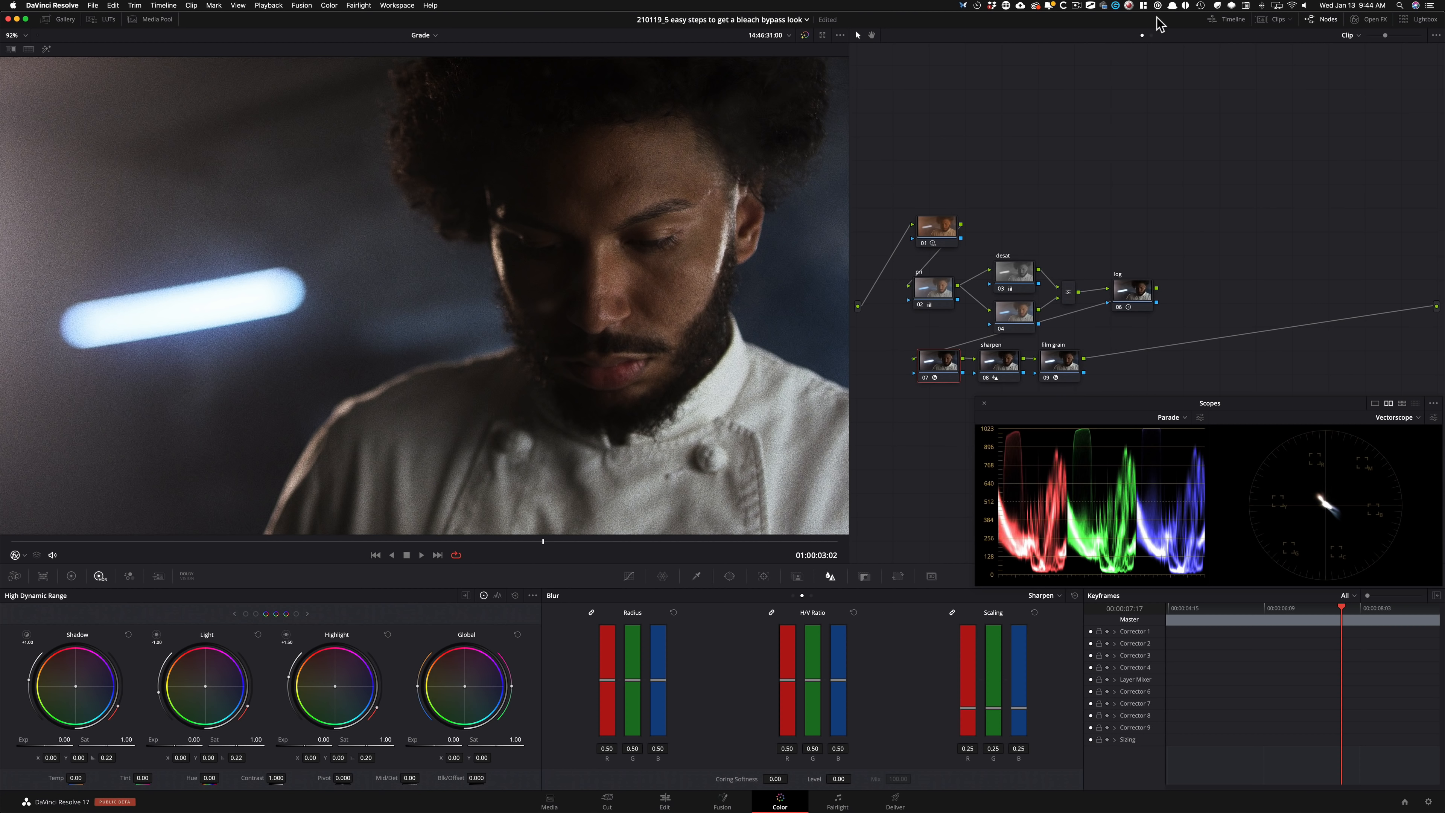
pyautogui.click(1389, 20)
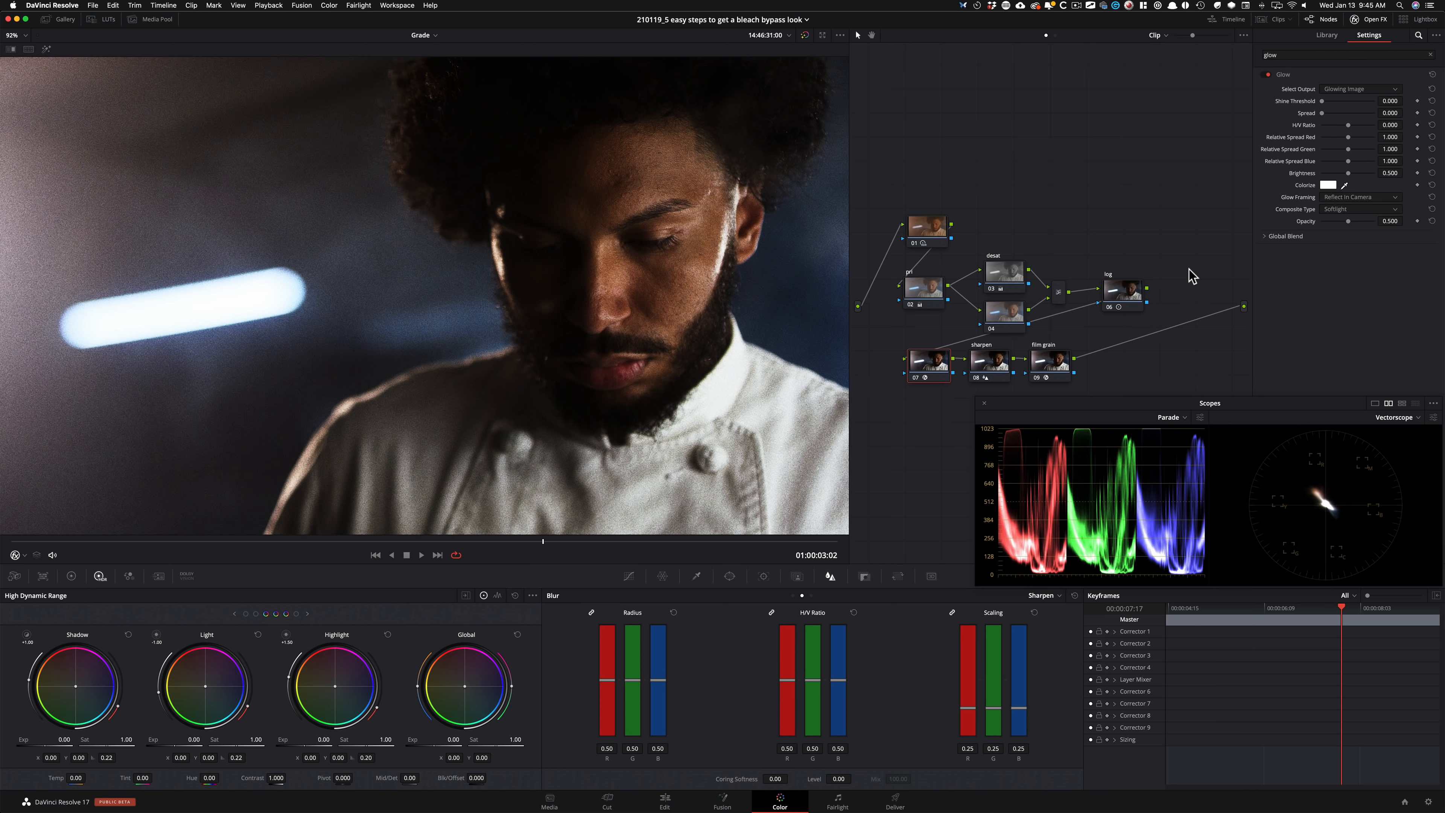
pyautogui.click(1264, 236)
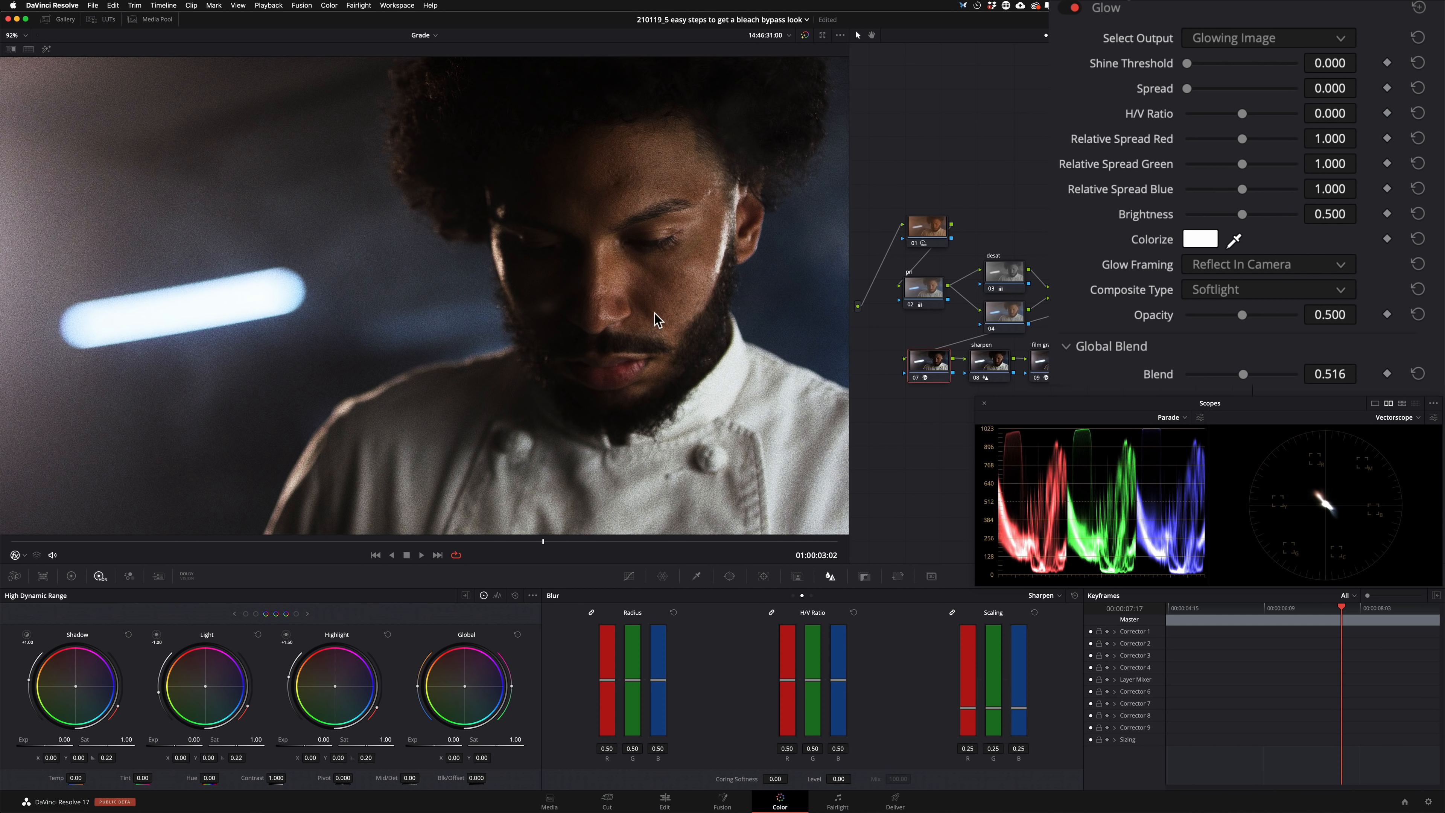
pyautogui.press('super+d')
pyautogui.press('super+d')
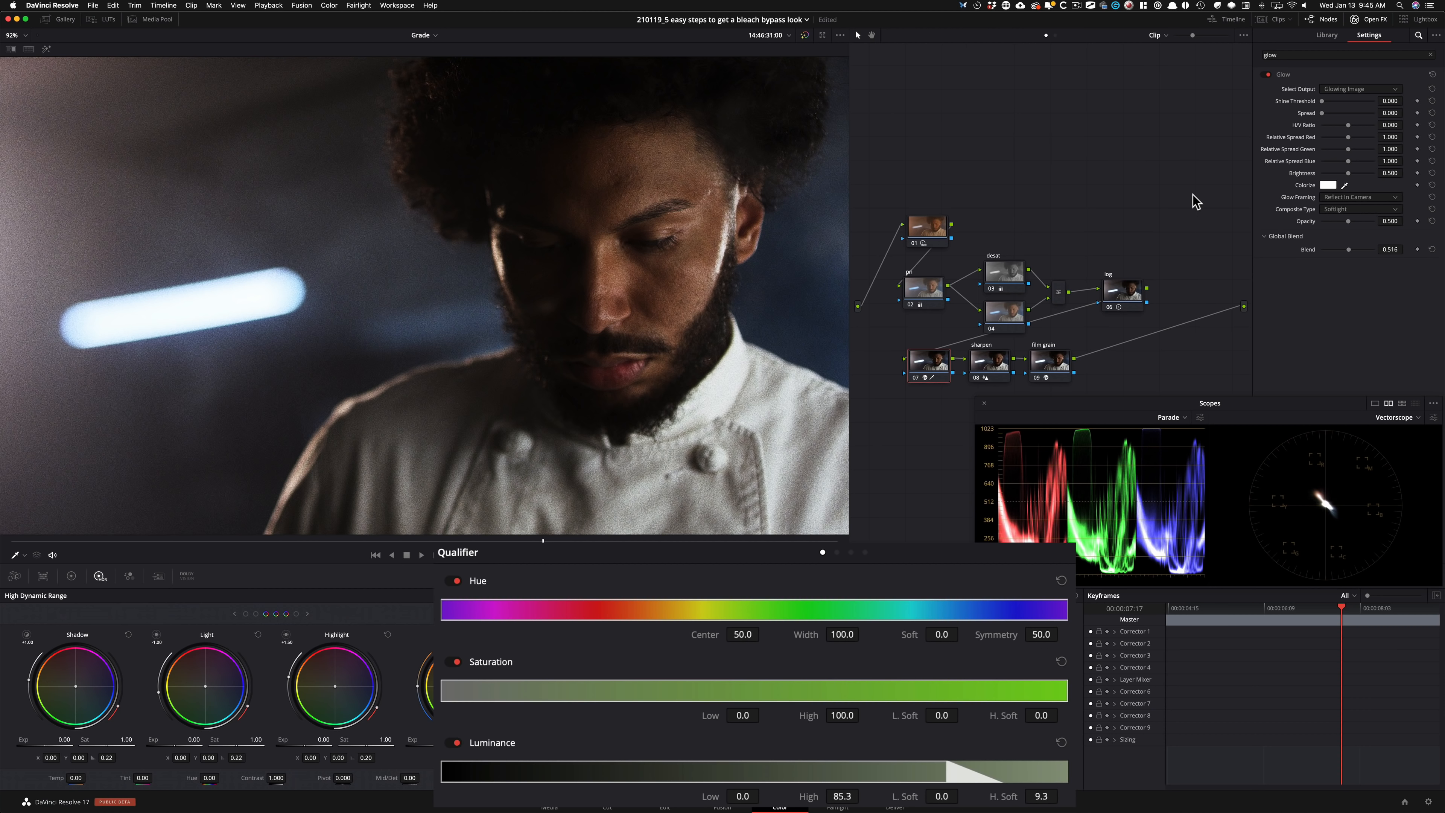
# Restrict the glow on node 07 with a luminance qualifier, High 60.8 and H. Soft 9.3, checking the highlighted selection and the node off and on.
pyautogui.hotkey('shift', 'h')
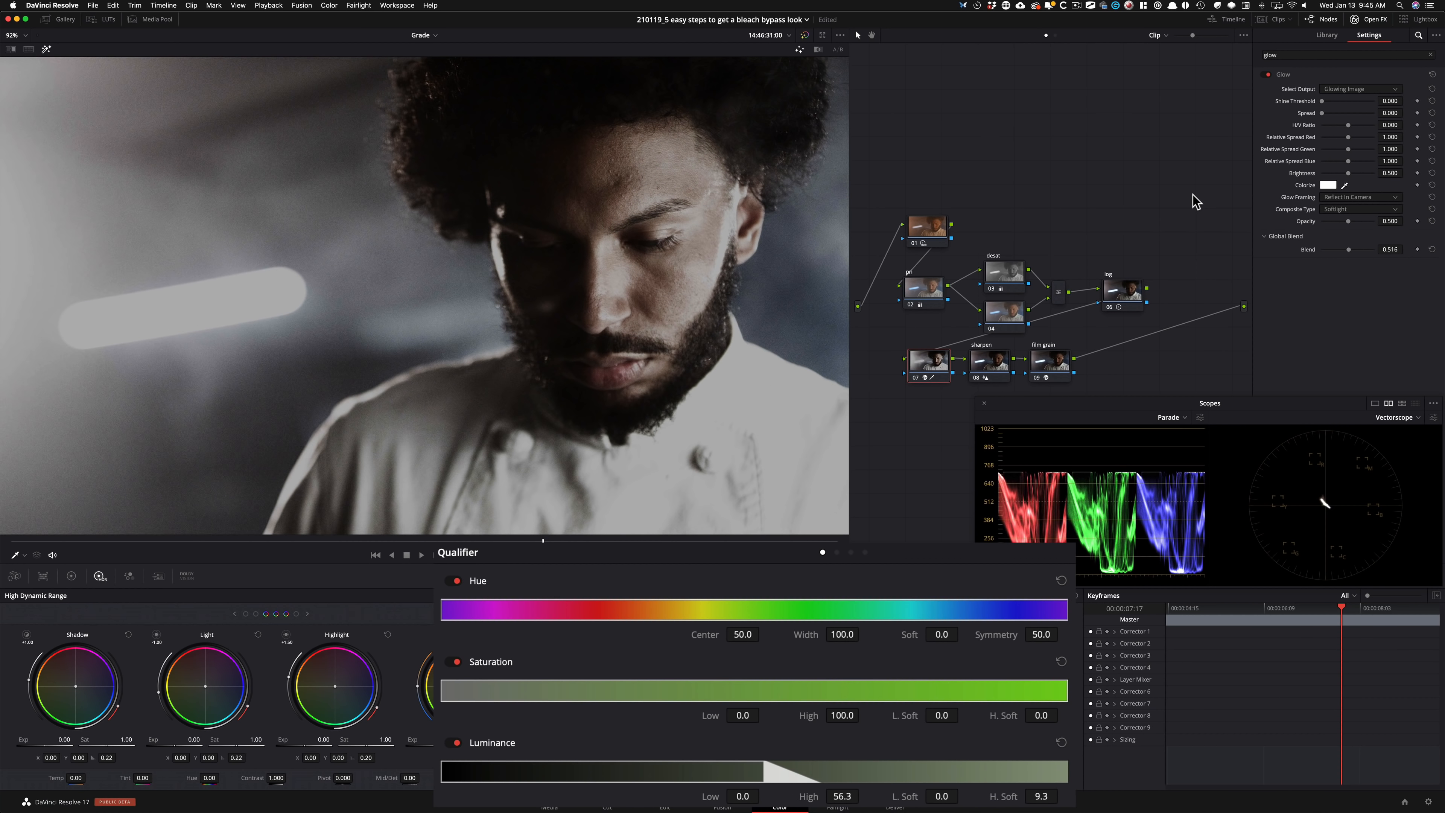
pyautogui.hotkey('shift', 'h')
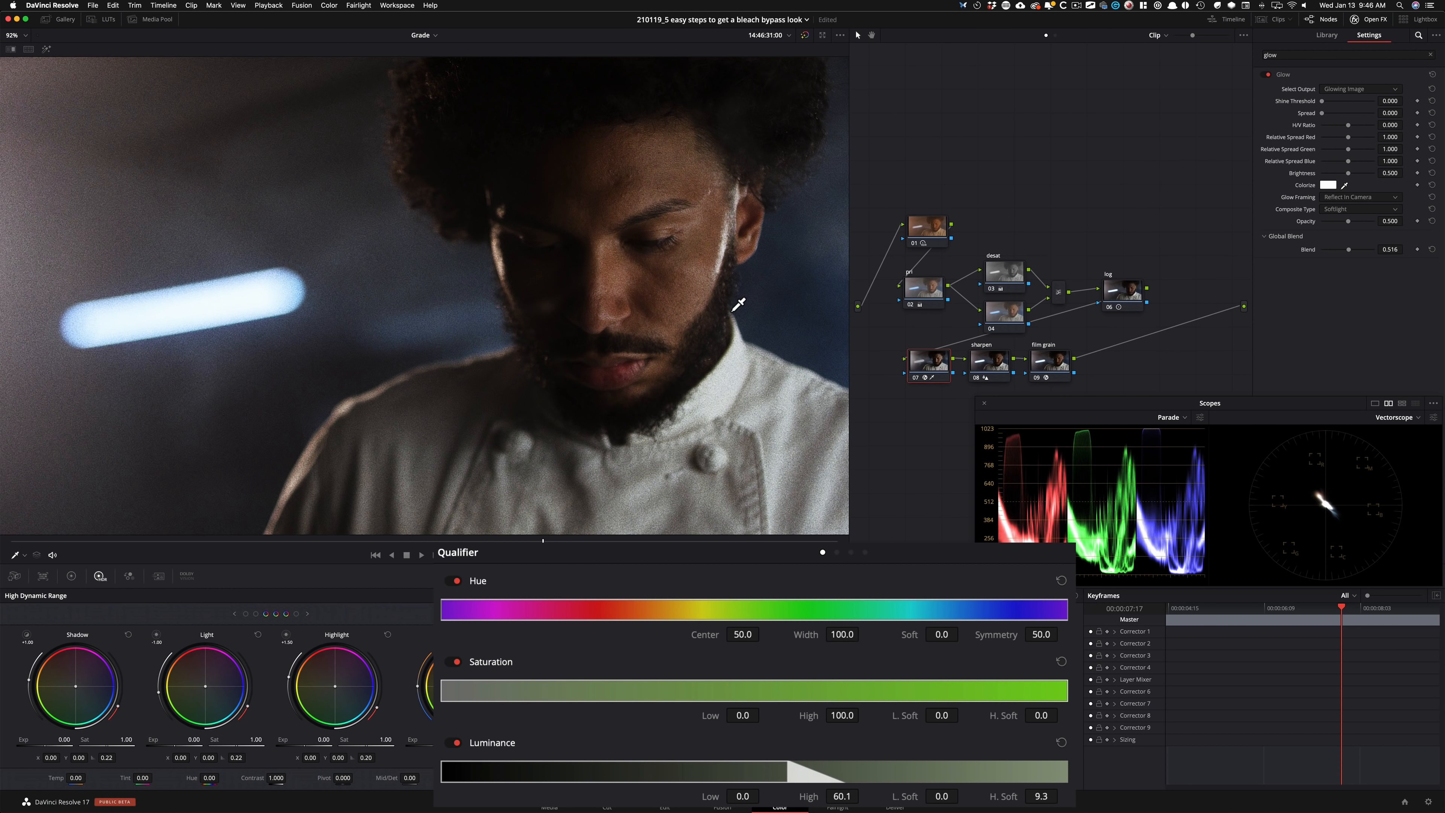
pyautogui.hotkey('ctrl', 'd')
pyautogui.hotkey('ctrl', 'd')
pyautogui.hotkey('ctrl', 'd')
pyautogui.hotkey('ctrl', 'd')
pyautogui.hotkey('ctrl', 'd')
pyautogui.hotkey('ctrl', 'd')
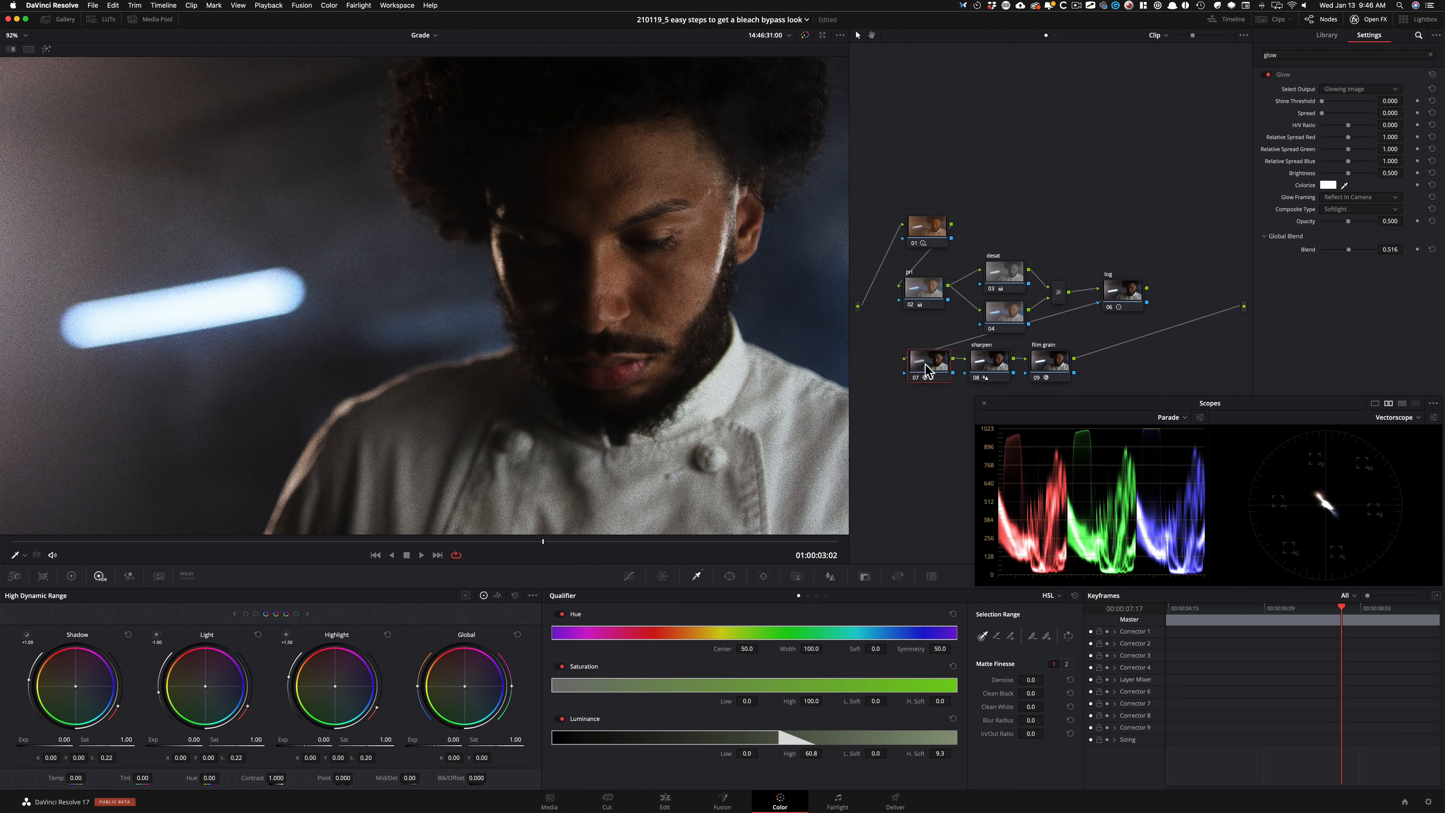
# Label node 07 "glow".
pyautogui.press('Tab')
pyautogui.write('glow')
pyautogui.press('Return')
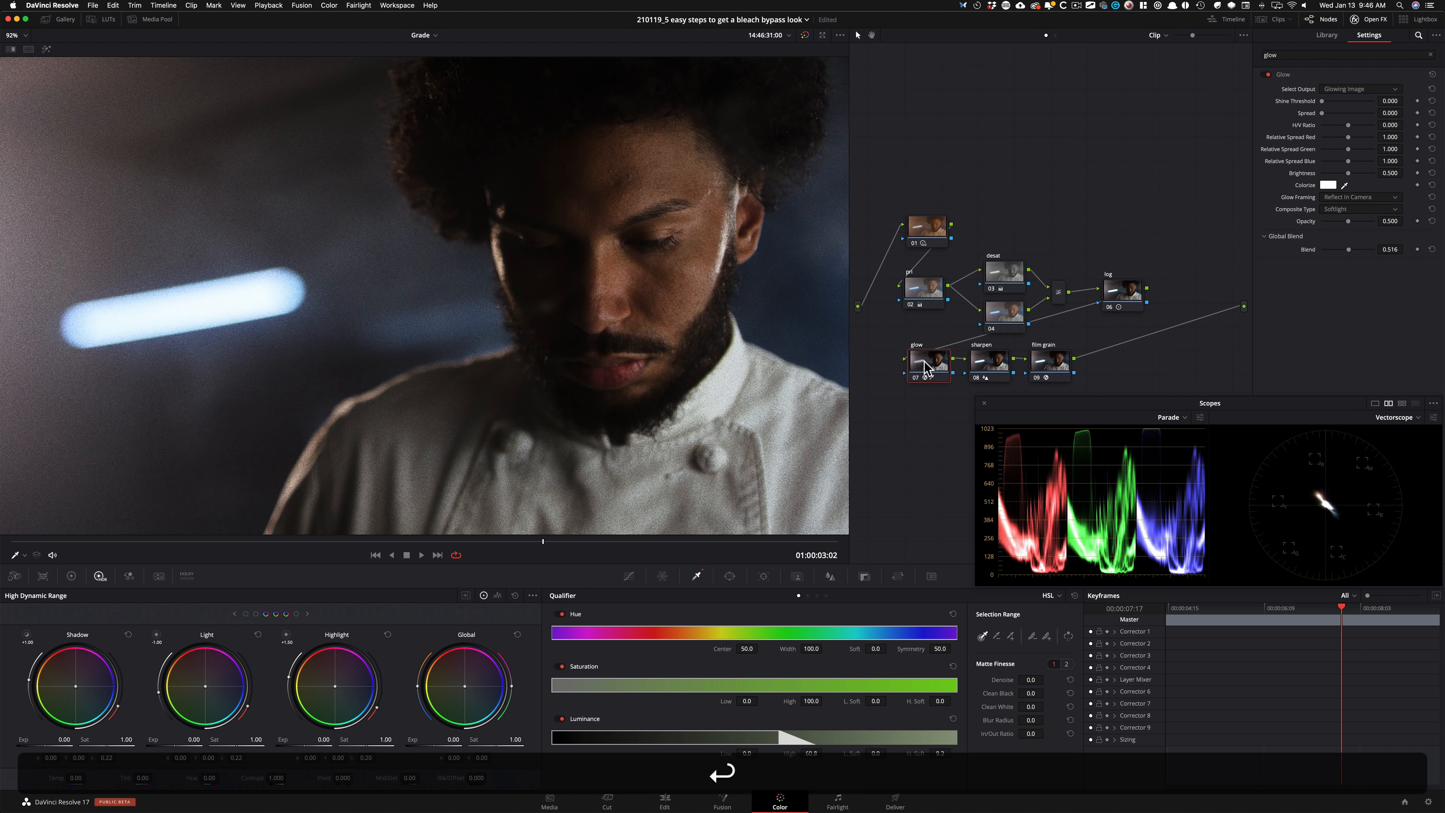
# Compare the image with node 01 and the glow node disabled and enabled together.
pyautogui.keyDown('super'); pyautogui.click(961, 239); pyautogui.keyUp('super')
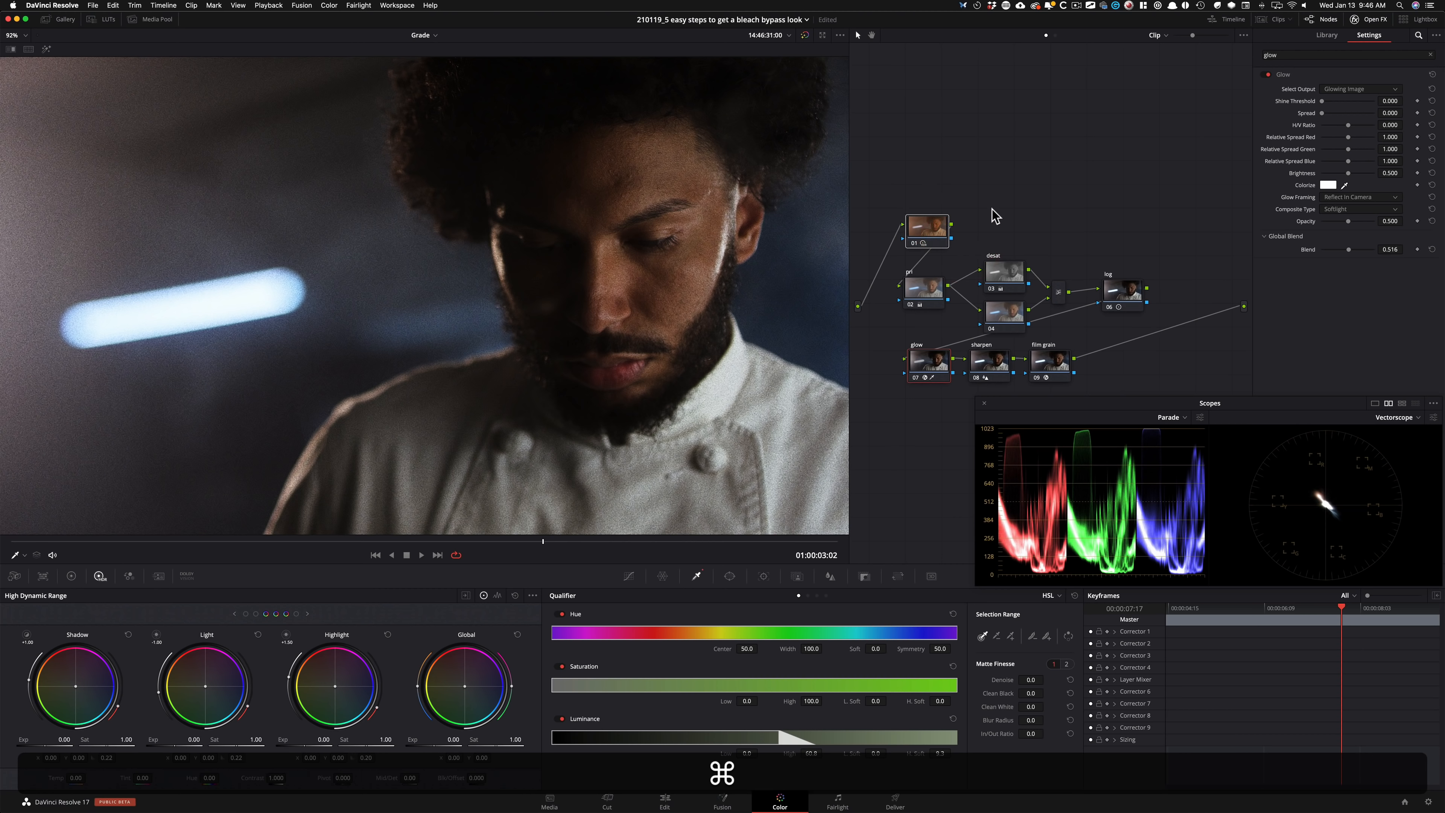
pyautogui.press('super+d')
pyautogui.press('super+d')
pyautogui.press('super+d')
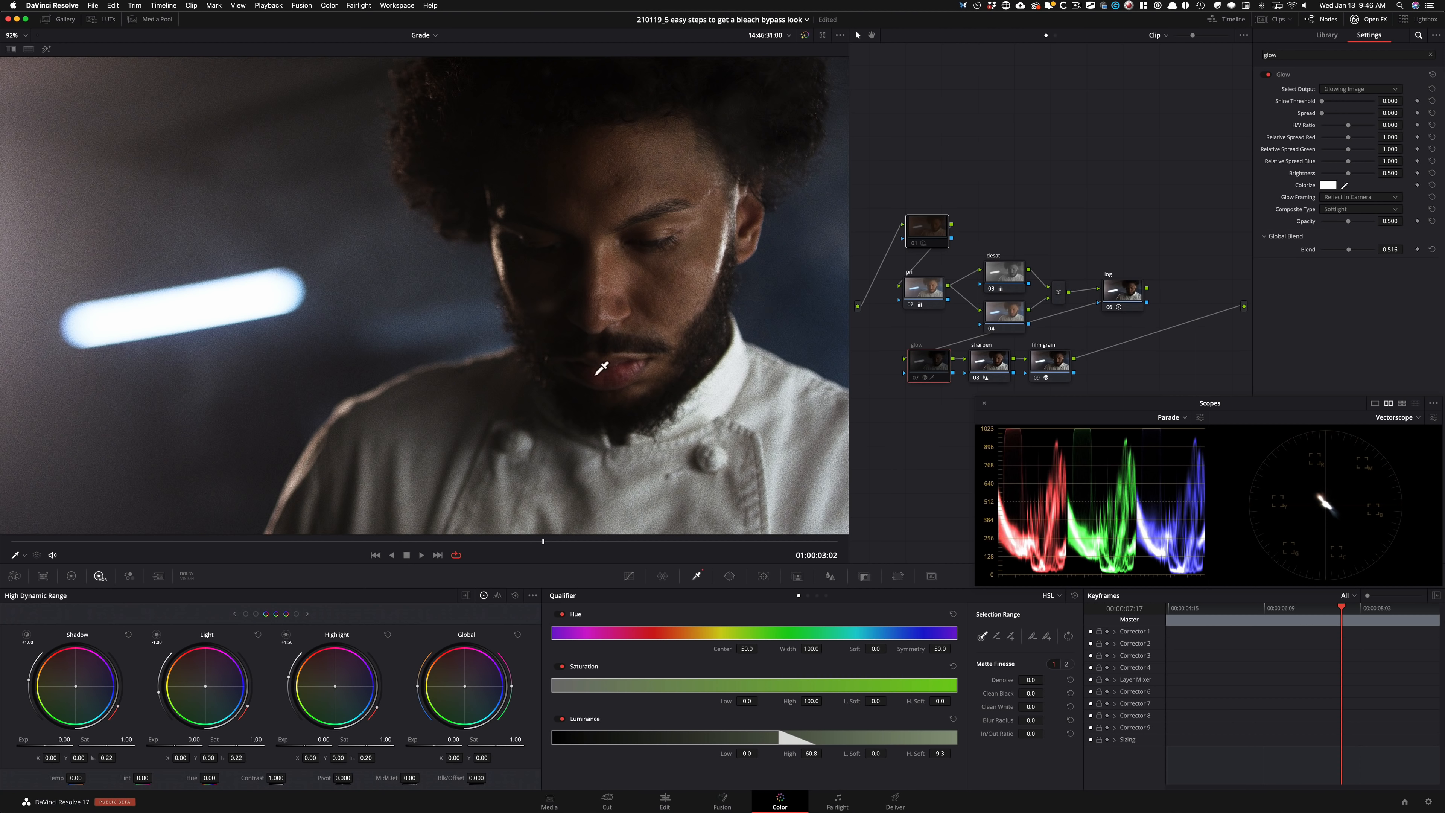
pyautogui.press('super+d')
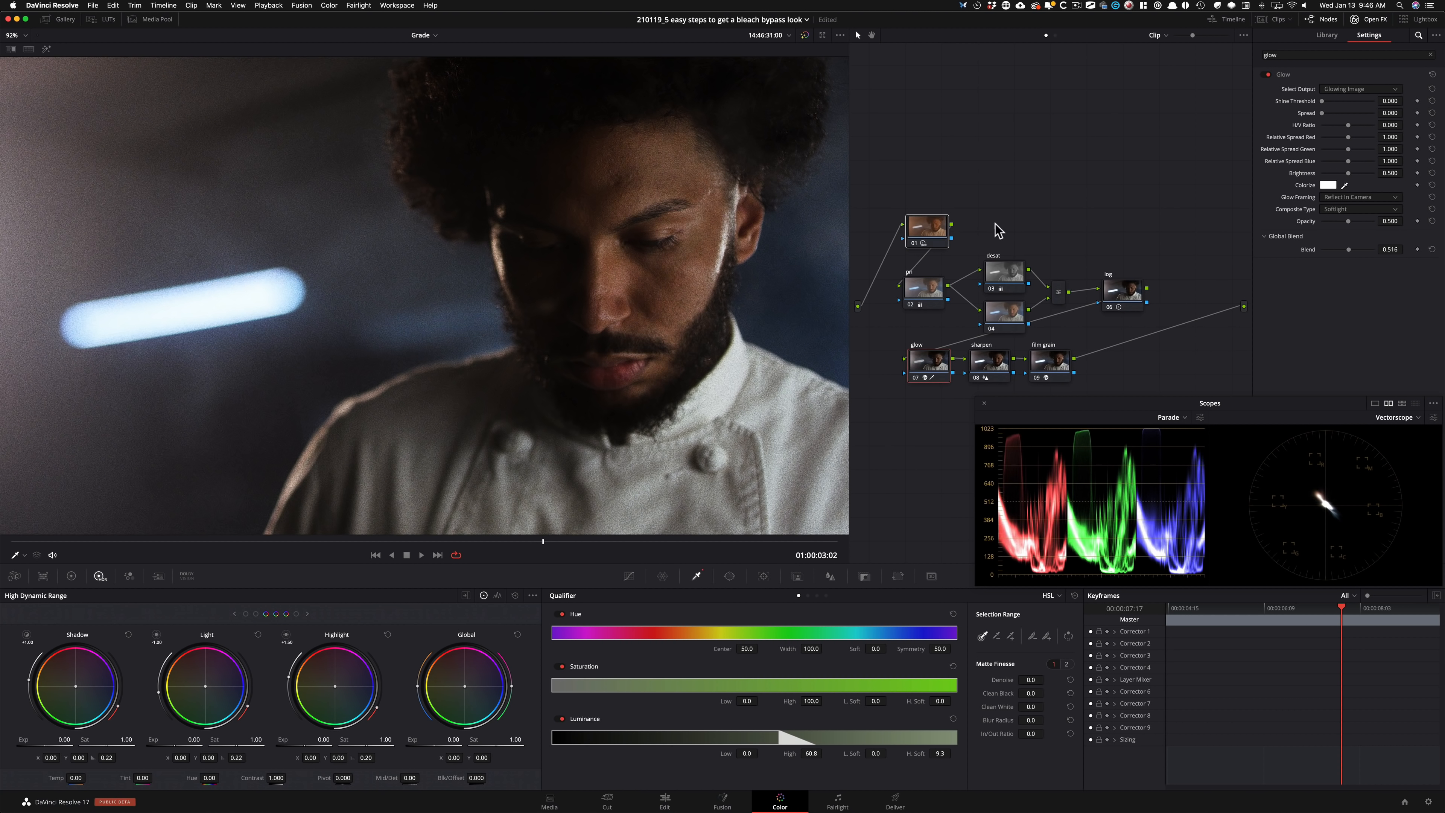
# Label node 01 "hi".
pyautogui.click(1065, 201)
pyautogui.click(930, 231)
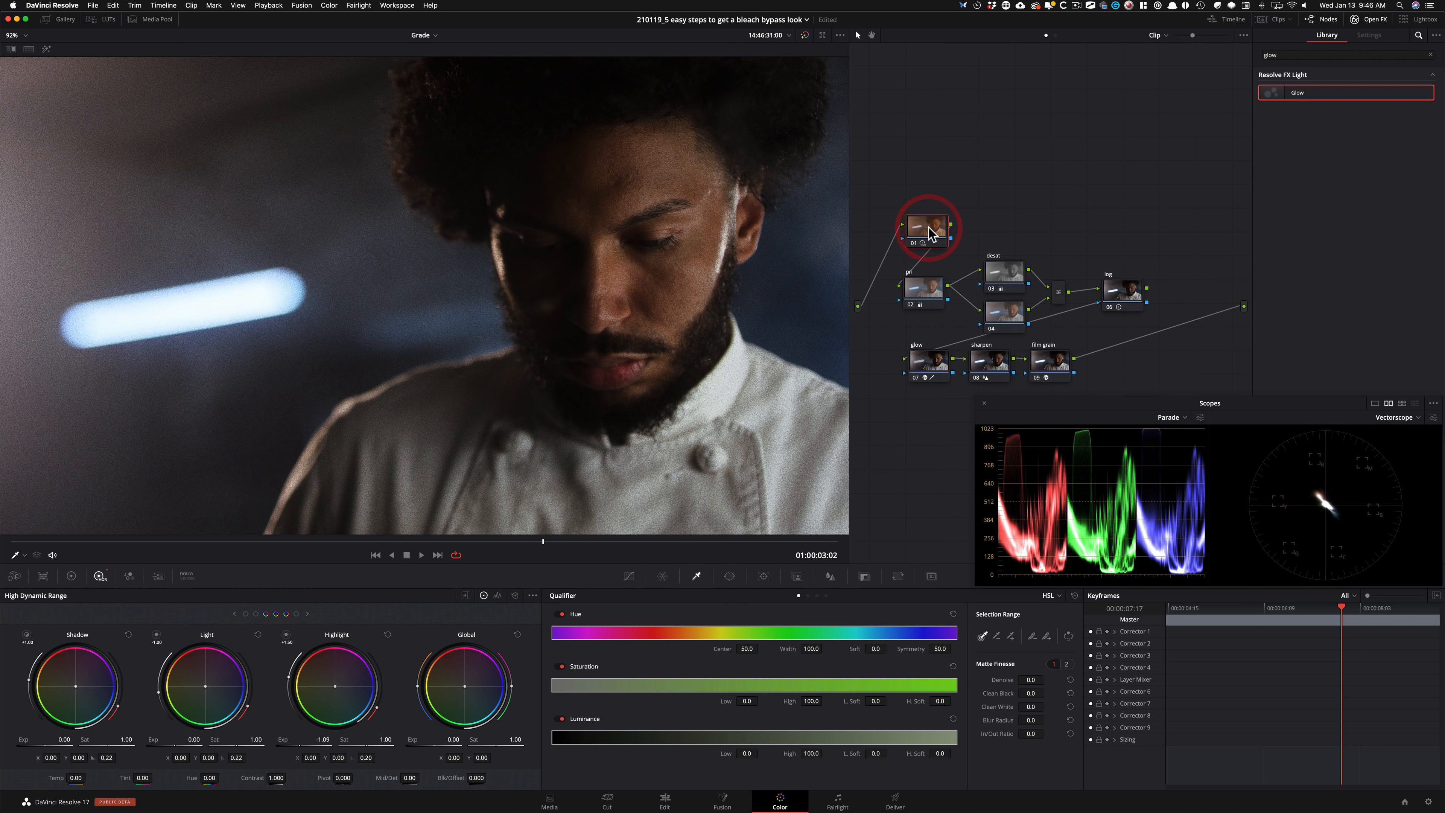
pyautogui.press('Return')
pyautogui.write('hi')
pyautogui.press('Return')
# Disable all nodes in the graph to view the ungraded image.
pyautogui.moveTo(909, 175); pyautogui.dragTo(1183, 379)
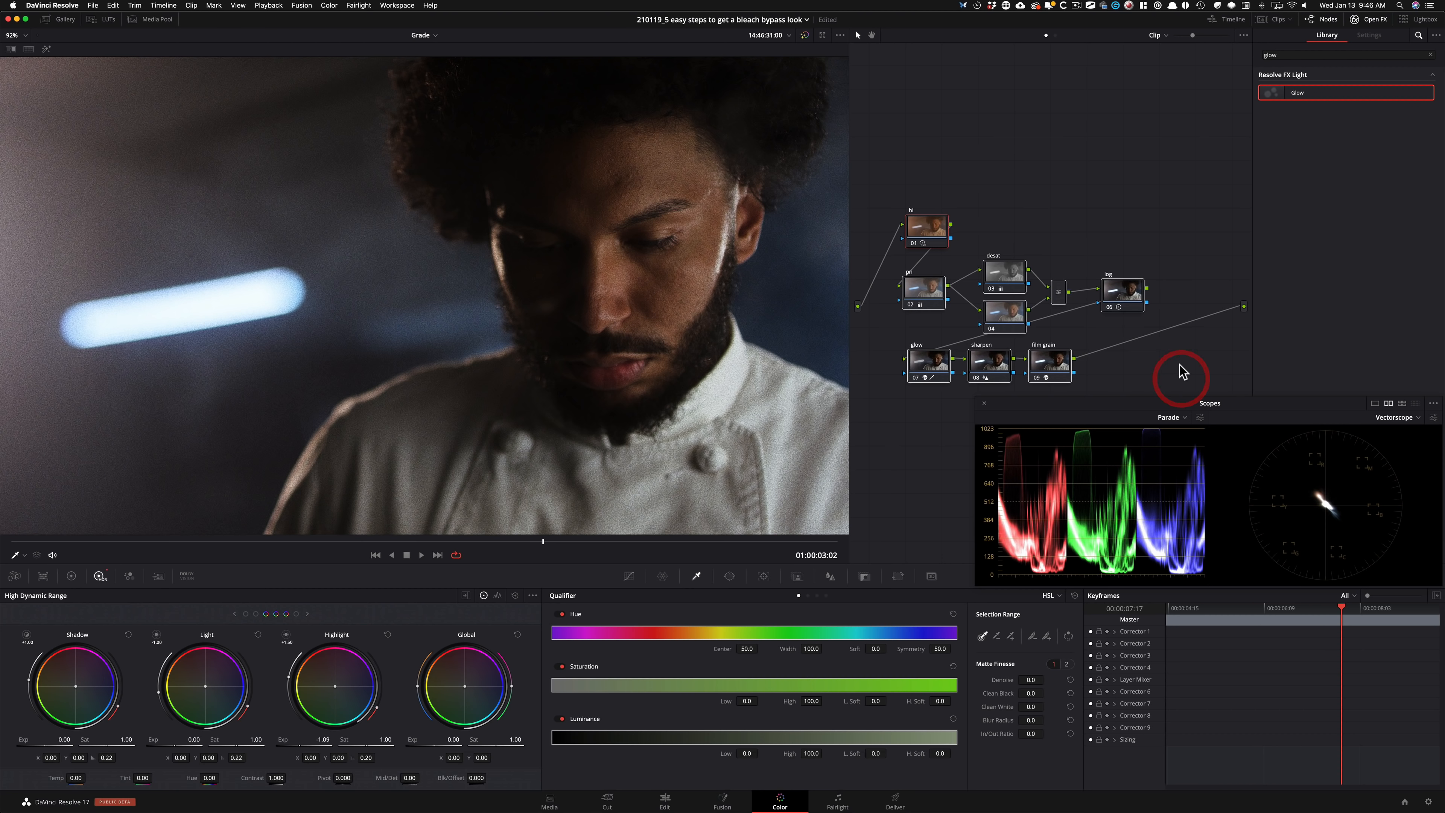
pyautogui.press('super+d')
pyautogui.click(1006, 179)
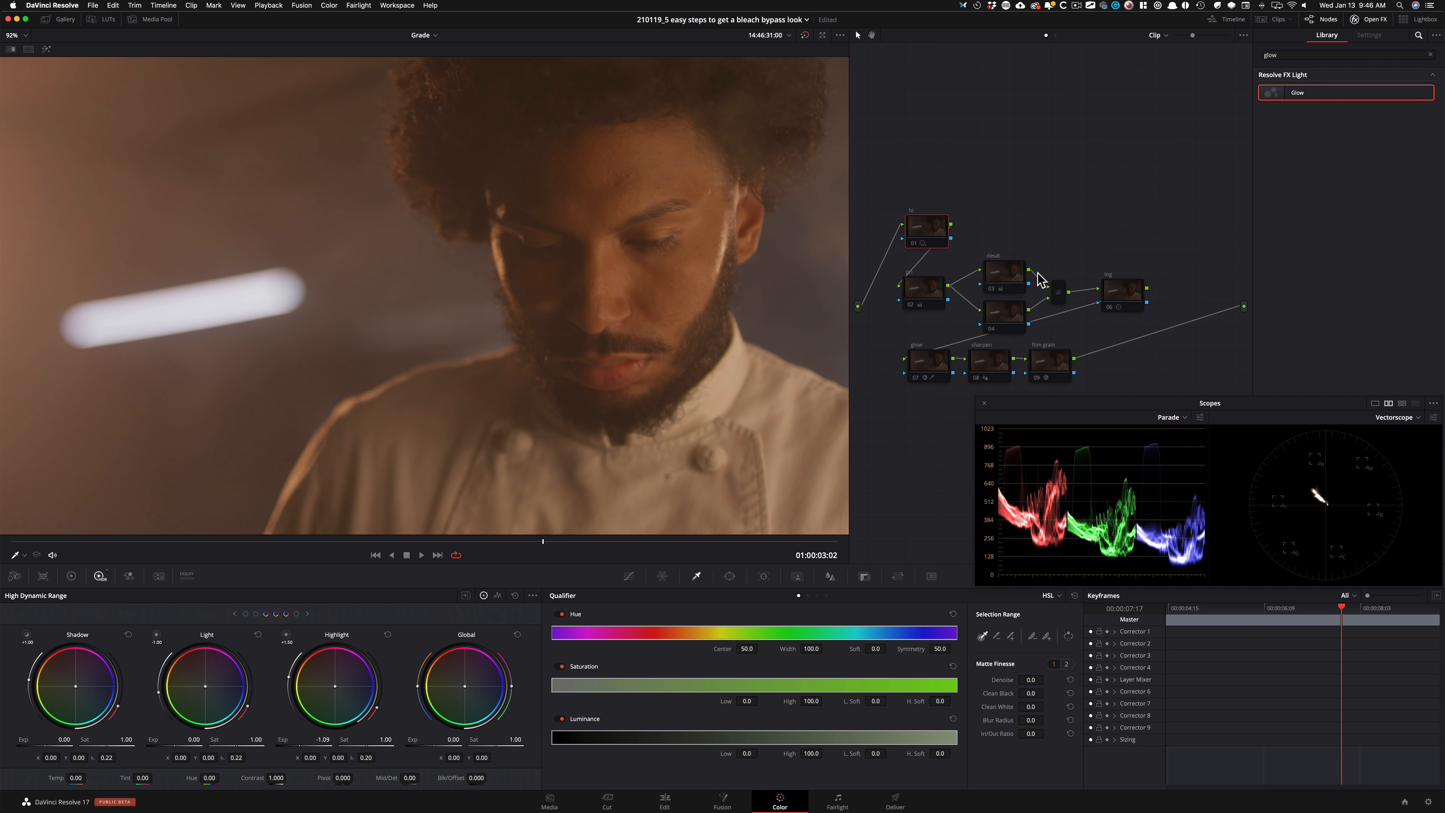
# Re-enable node 04 and the desat node, and select the layer mixer that combines them.
pyautogui.click(1060, 293)
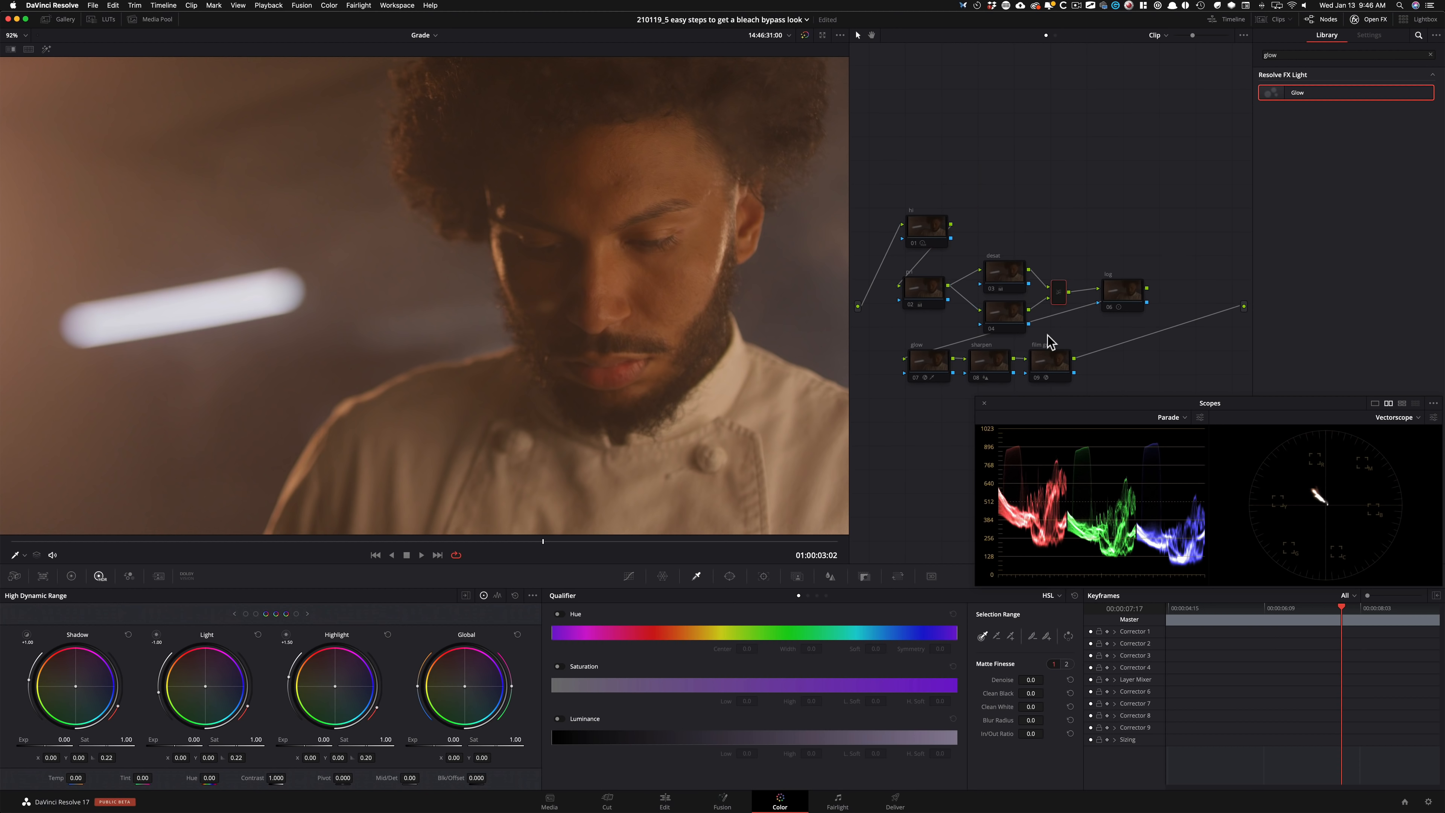
pyautogui.click(1014, 277)
pyautogui.click(1011, 314)
pyautogui.press('super+d')
pyautogui.click(1003, 280)
pyautogui.press('super+d')
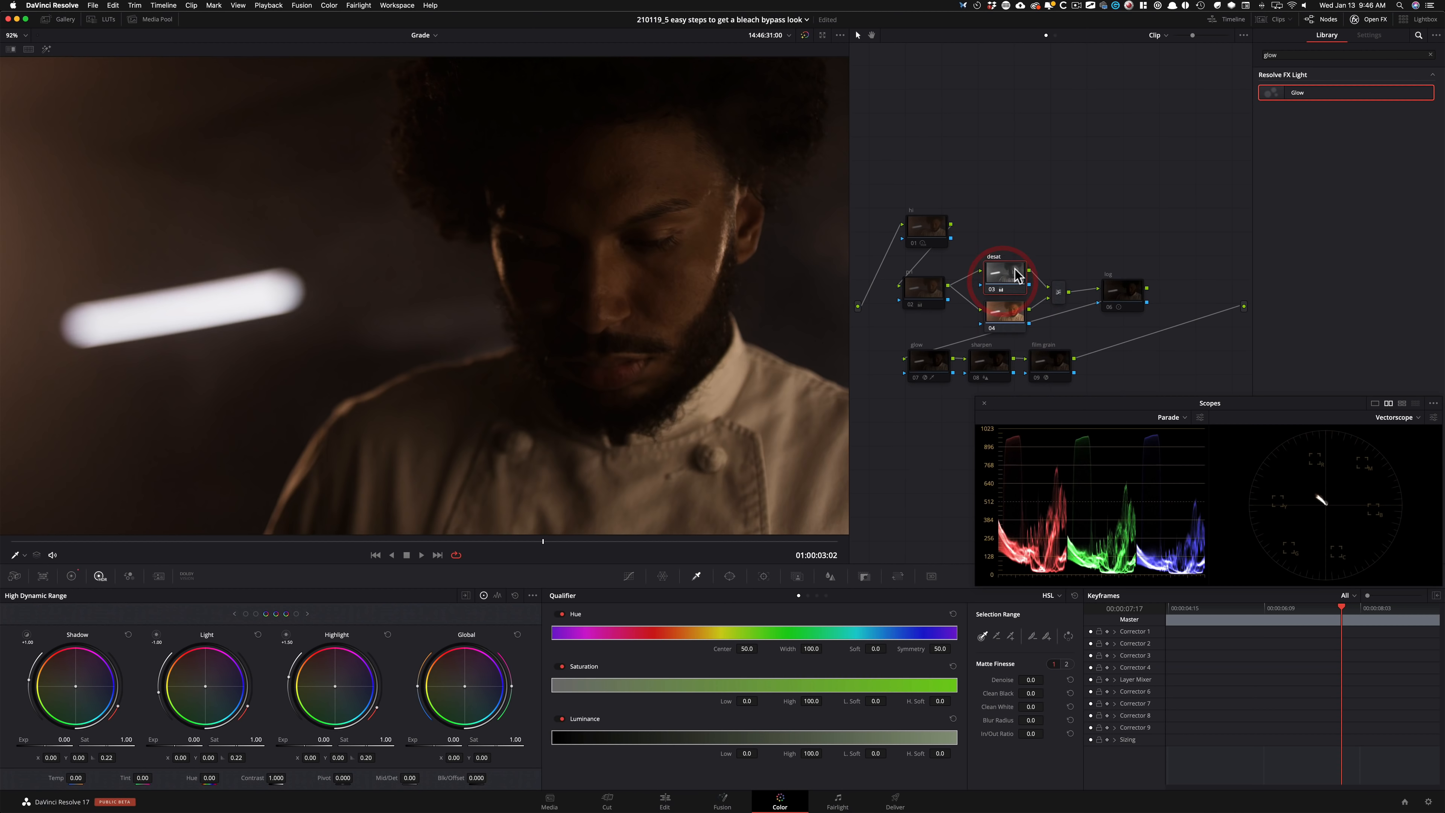
pyautogui.click(1057, 293)
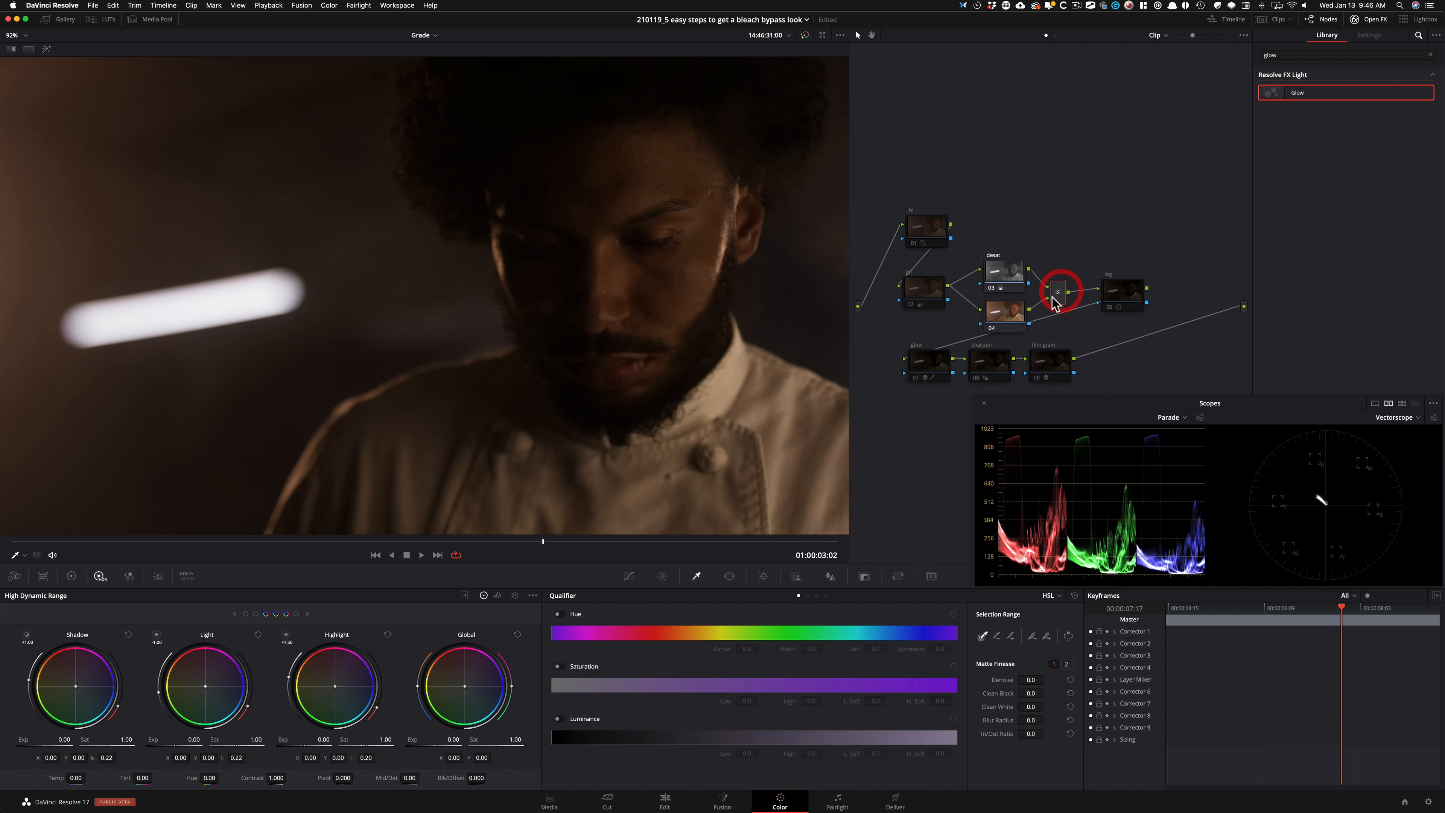
# Show the primaries color wheels and re-enable node 02, which feeds the desat node and node 04.
pyautogui.click(1011, 279)
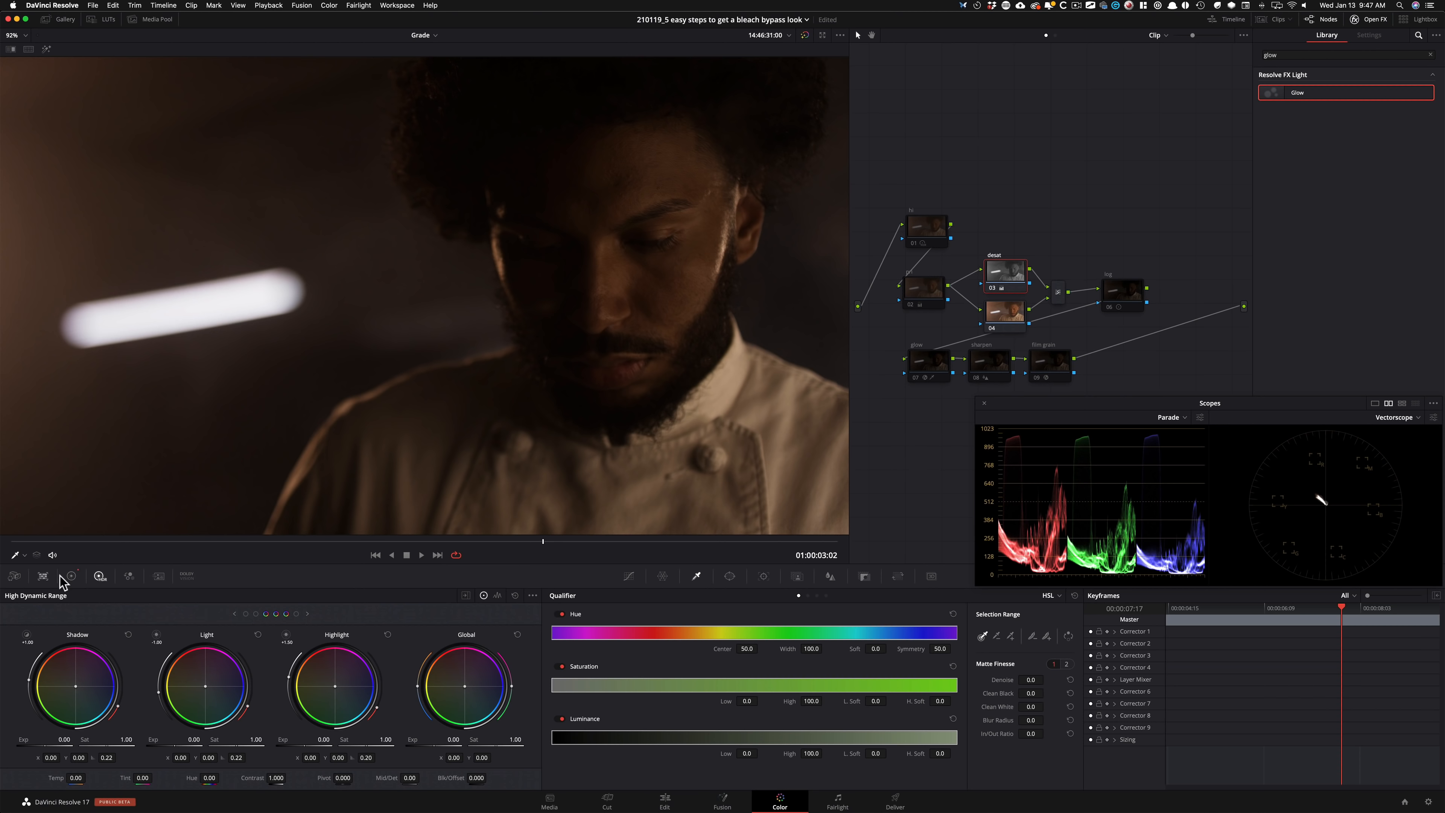
pyautogui.click(71, 575)
pyautogui.click(923, 289)
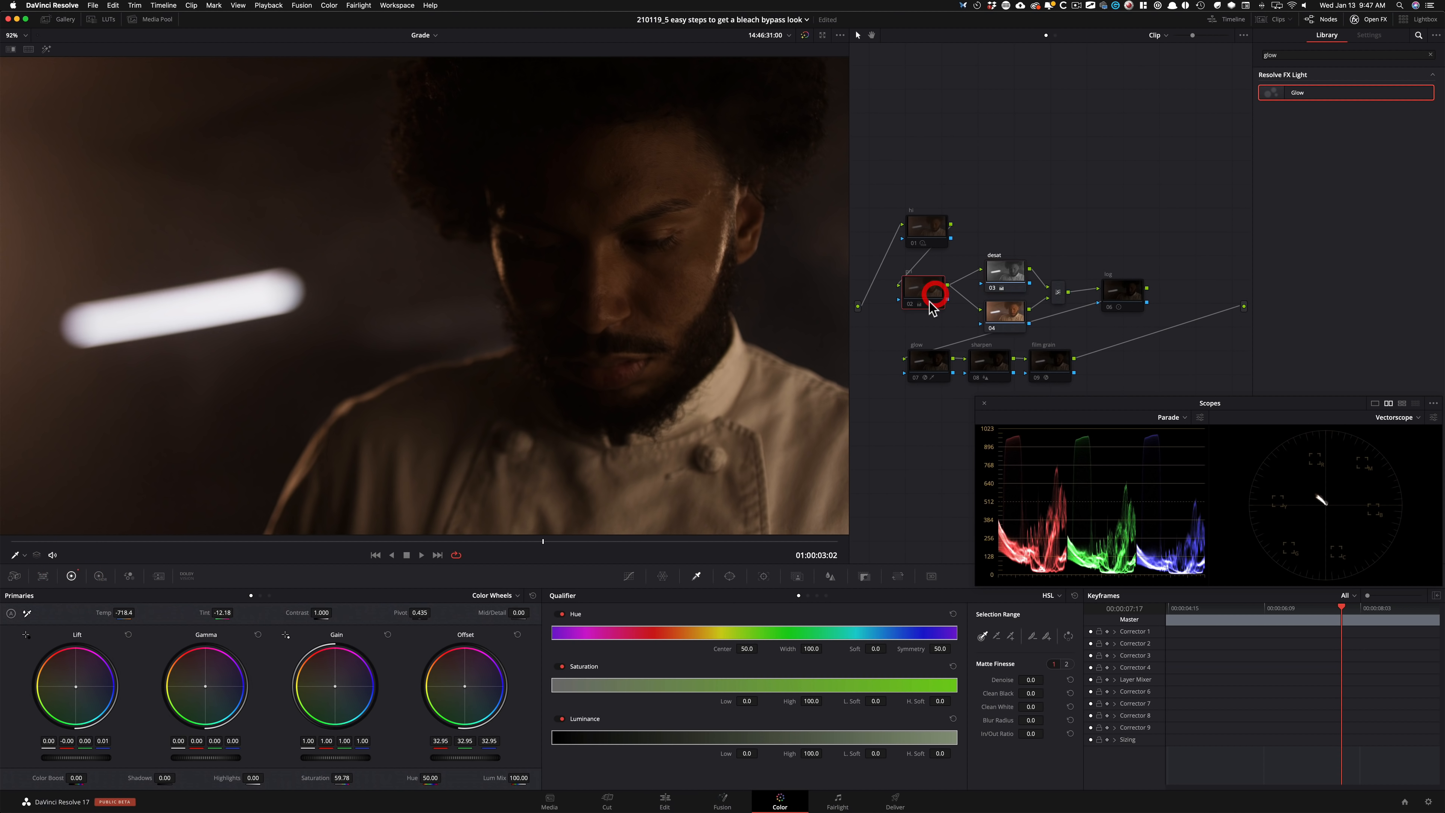
pyautogui.press('super+d')
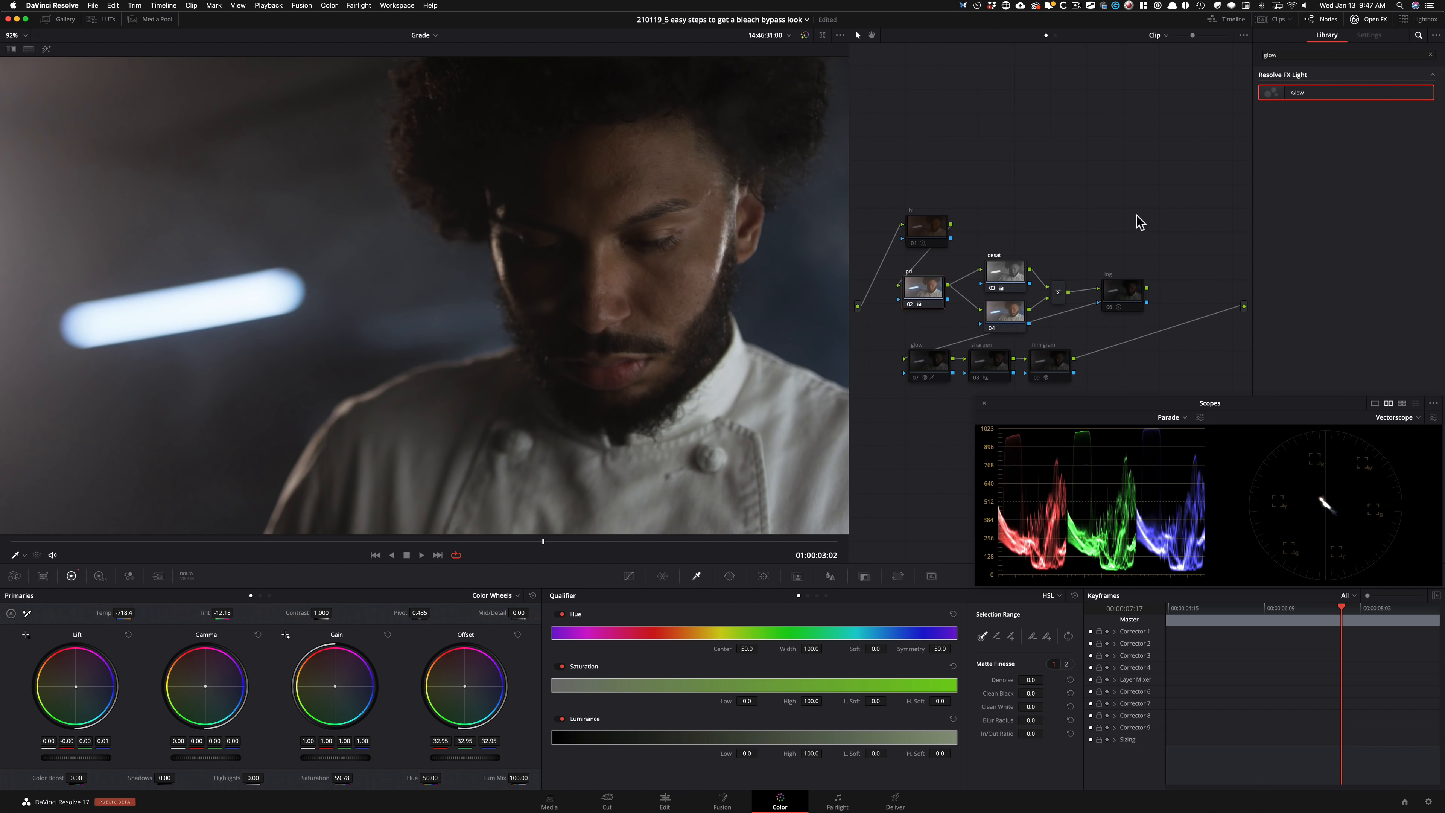
# Re-enable the log node, toggling it off and on to compare its contrast effect.
pyautogui.hotkey('alt', 'shift', "'")
pyautogui.press('super+d')
pyautogui.press('super+d')
pyautogui.press('super+d')
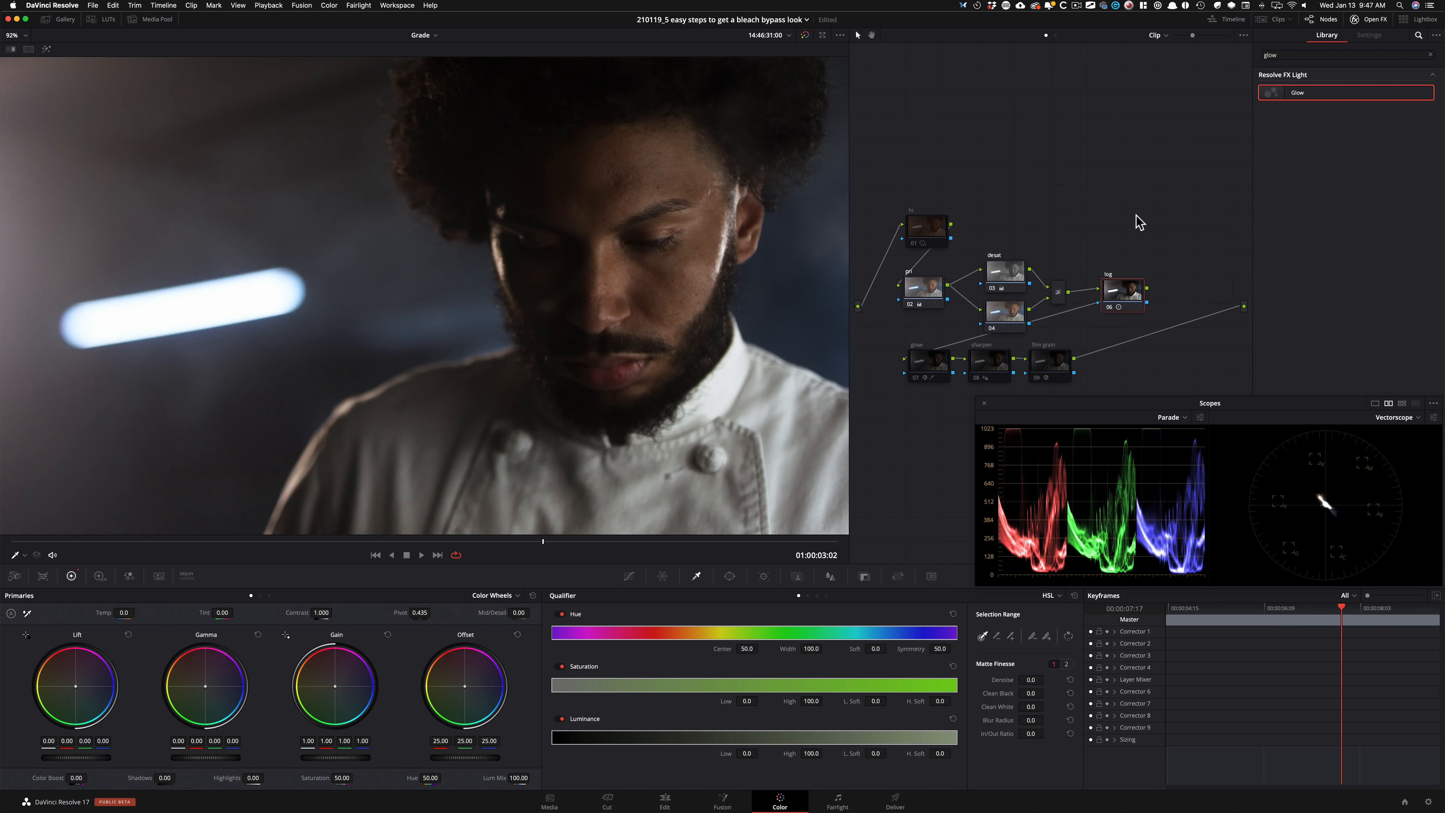
# Re-enable the sharpen node, comparing the image with and without it, and re-enable the film grain node.
pyautogui.hotkey('alt', 'shift', "'")
pyautogui.hotkey('alt', 'shift', "'")
pyautogui.press('super+d')
pyautogui.press('super+d')
pyautogui.press('super+d')
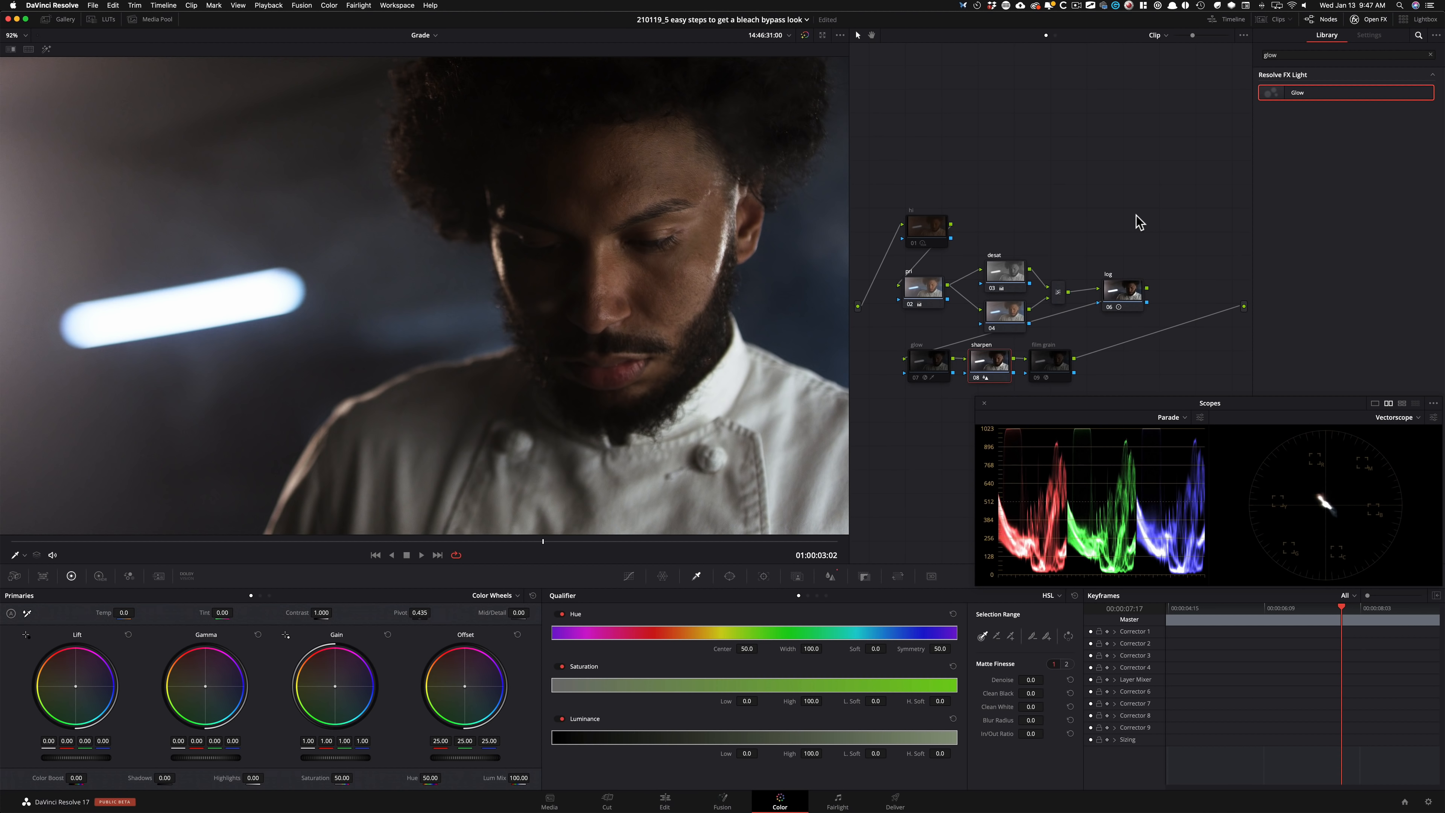
pyautogui.hotkey('alt', 'shift', "'")
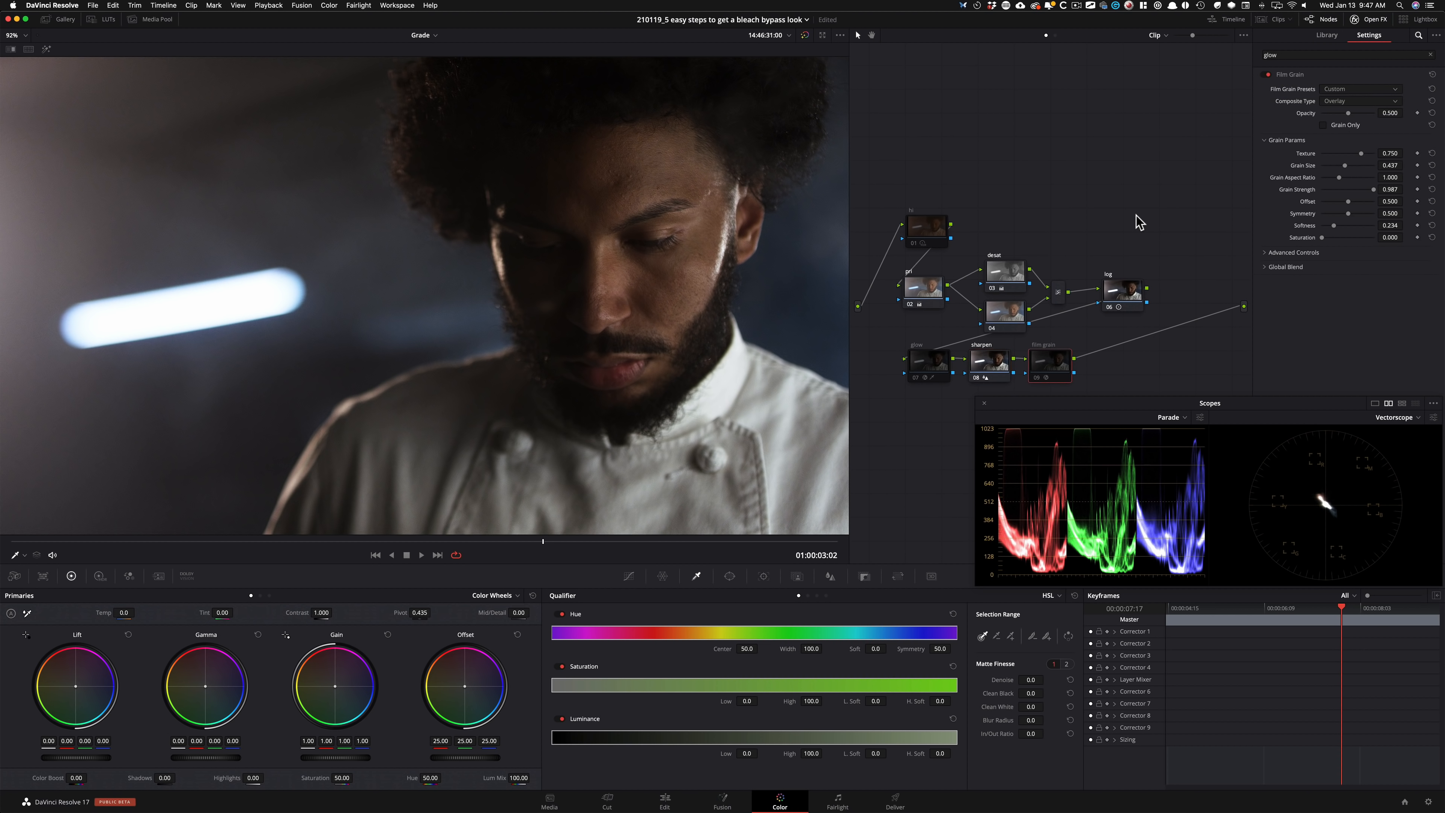
pyautogui.press('super+d')
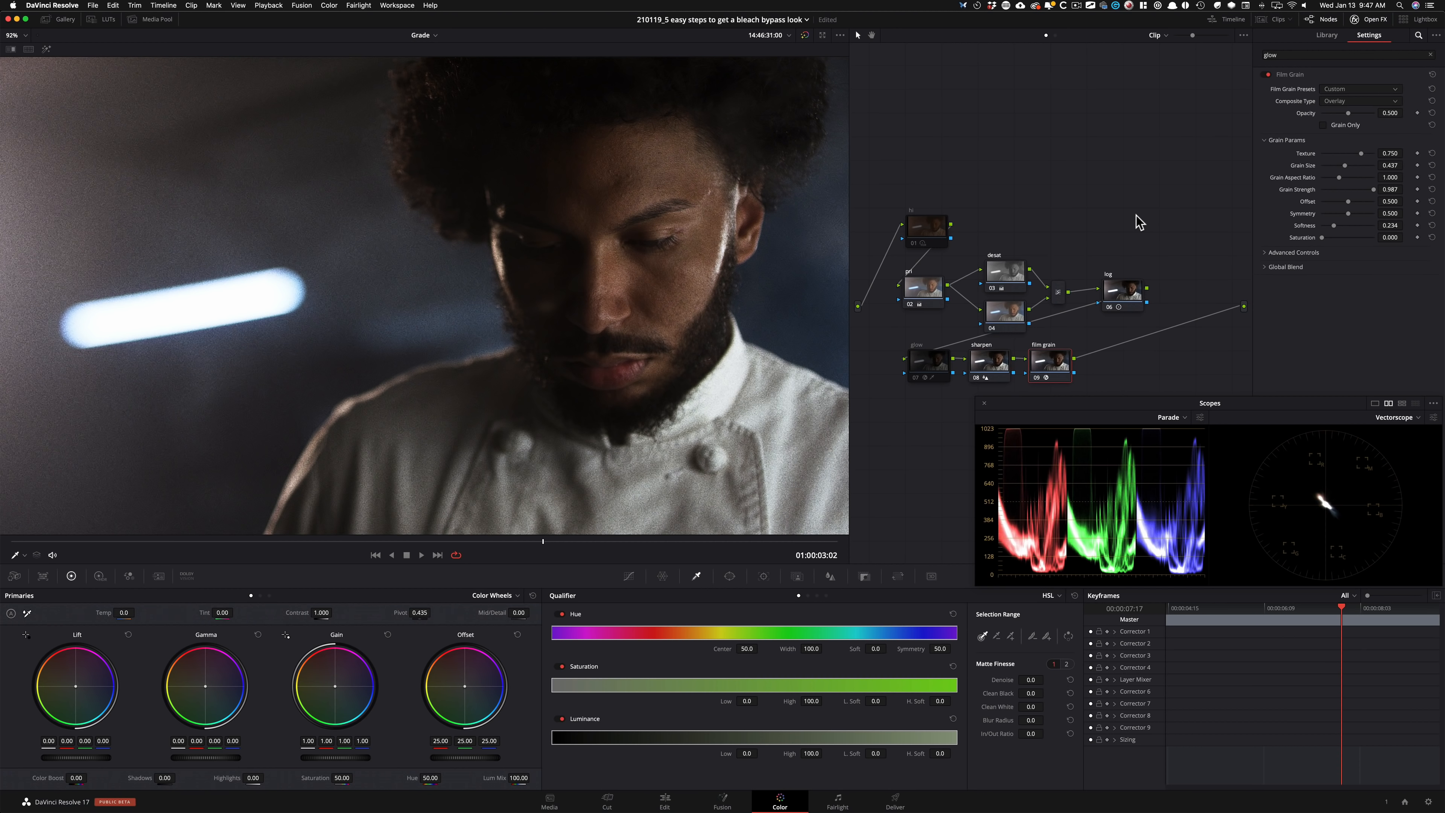
# Re-enable the hi node, toggling it off and on to compare its effect on the highlights.
pyautogui.hotkey('alt', 'shift', "'")
pyautogui.press('super+d')
pyautogui.press('super+d')
pyautogui.press('super+d')
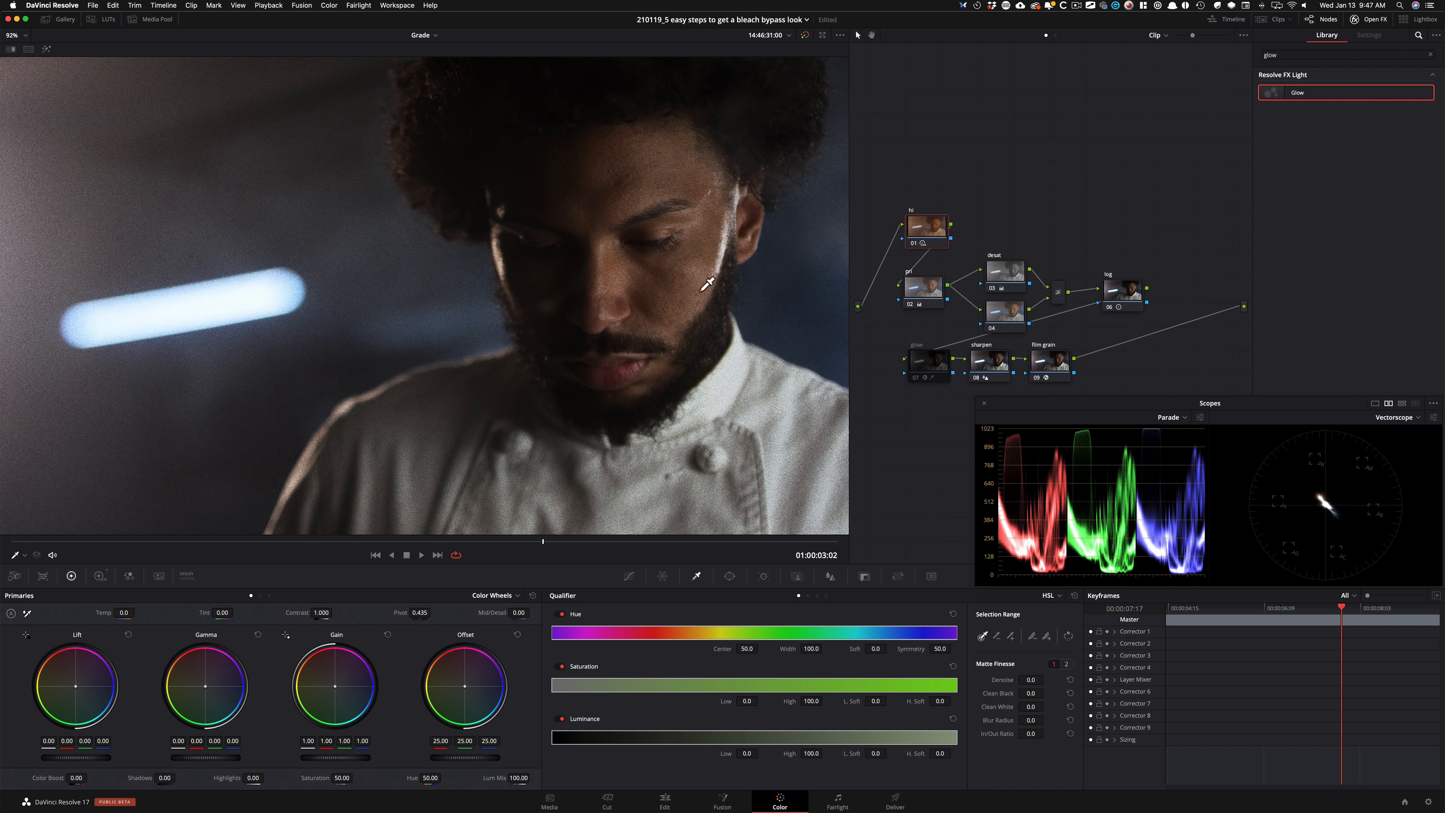
pyautogui.press('super+d')
pyautogui.press('super+d')
# Re-enable the glow node, toggling it off and on to compare the image with and without the glow.
pyautogui.hotkey('alt', 'shift', ';')
pyautogui.hotkey('alt', 'shift', ';')
pyautogui.hotkey('alt', 'shift', ';')
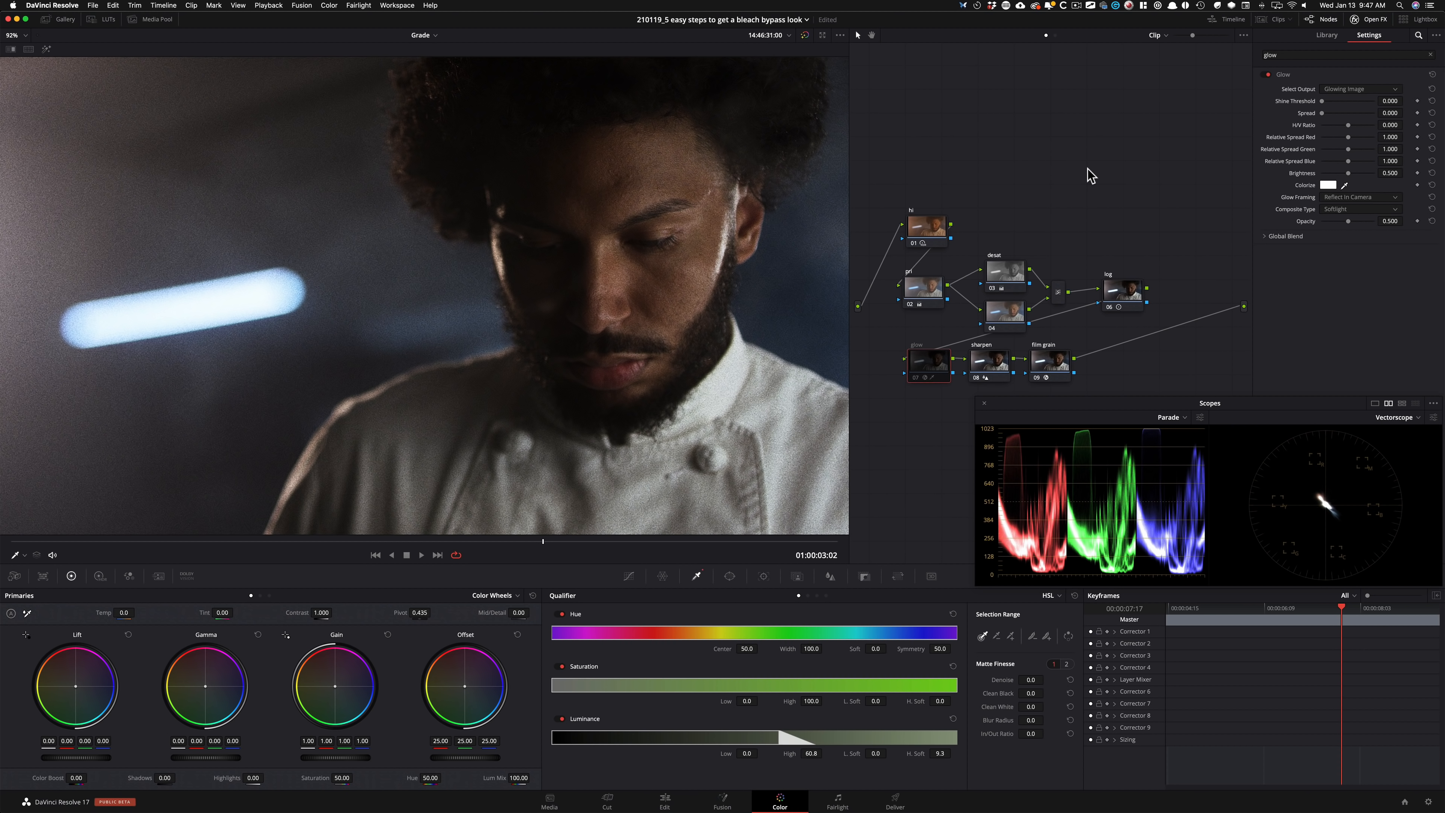
pyautogui.press('super+d')
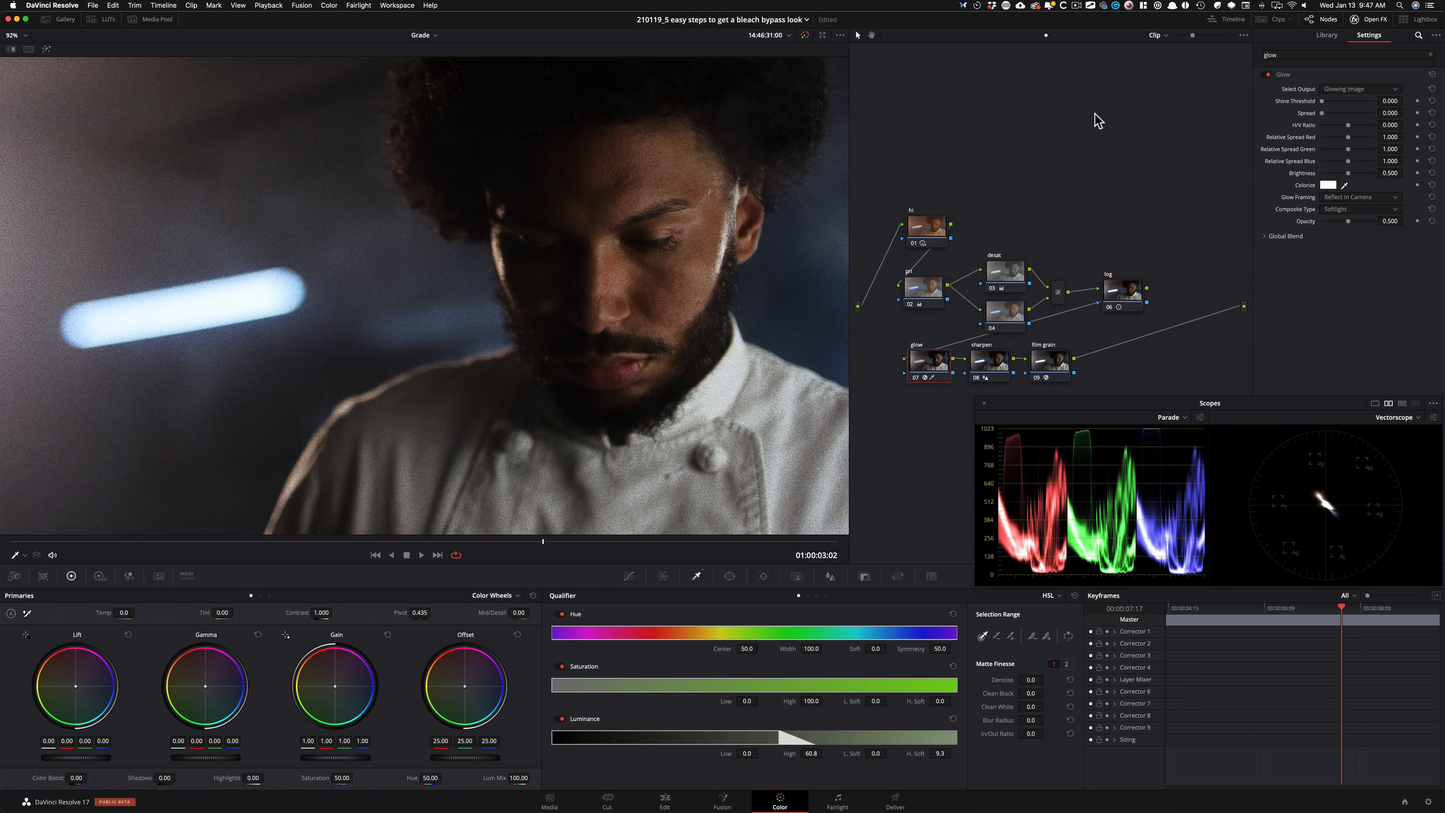
pyautogui.press('super+d')
pyautogui.press('super+d')
pyautogui.hotkey('alt', 'shift', ';')
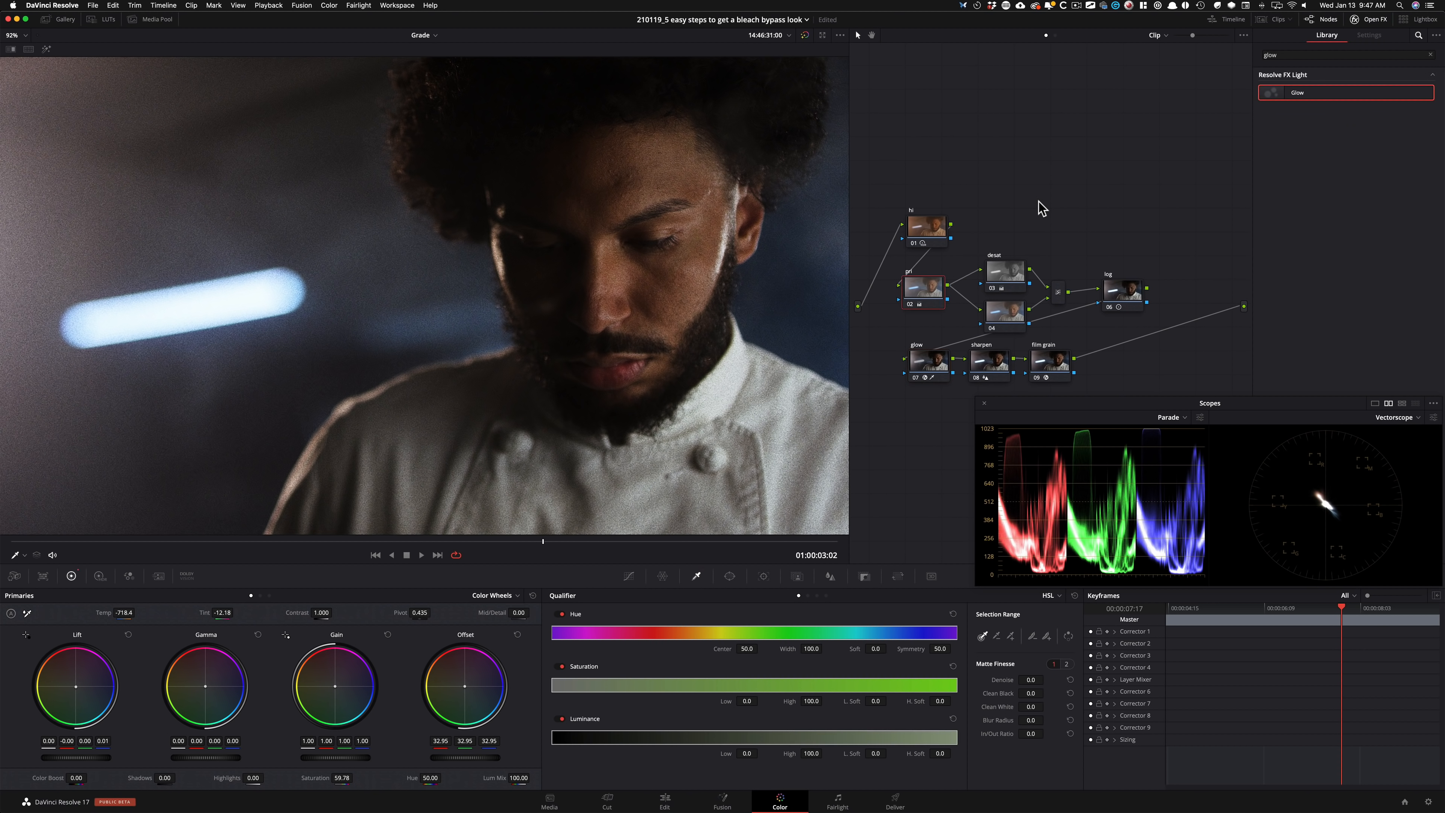